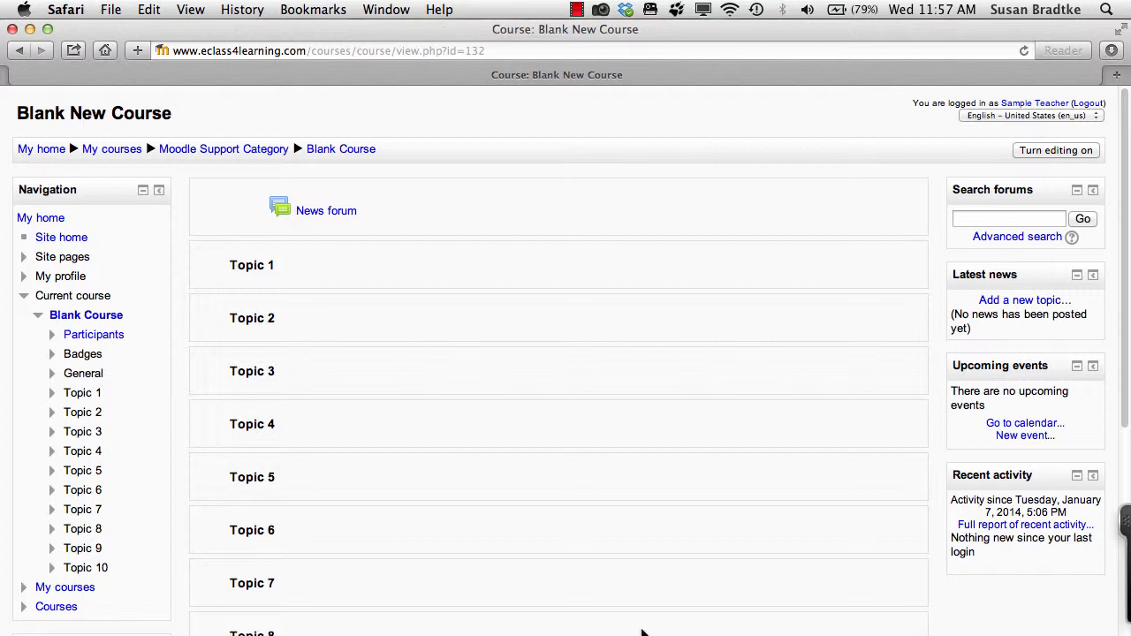
# Open the Blank New Course's settings for editing and look over the form's sections.
pyautogui.scroll(-5, 628, 583)
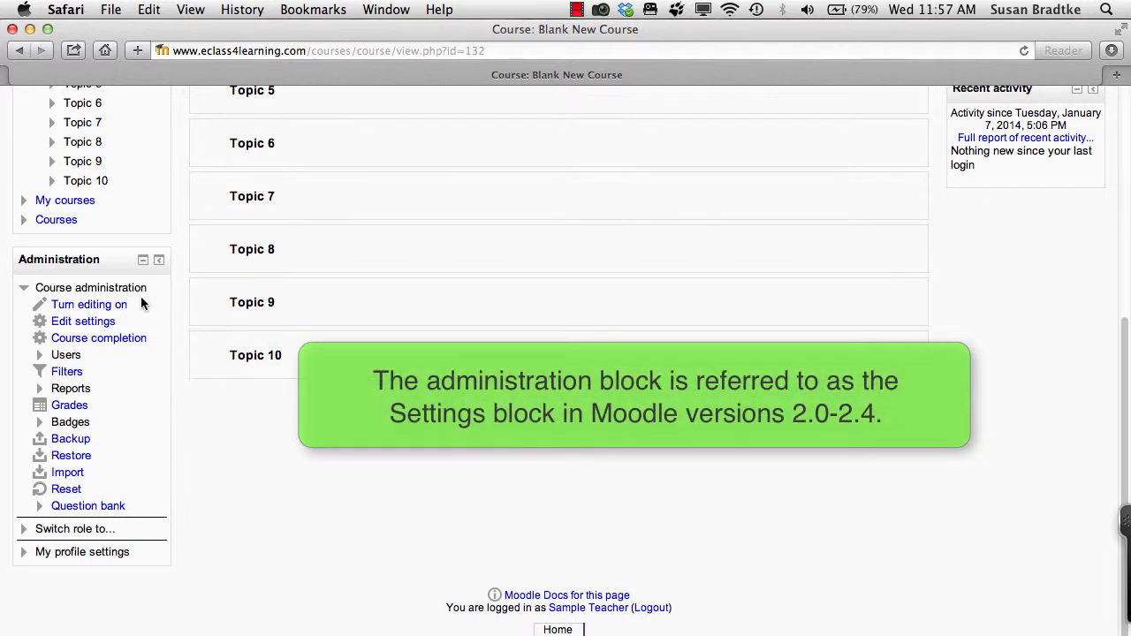
pyautogui.click(88, 324)
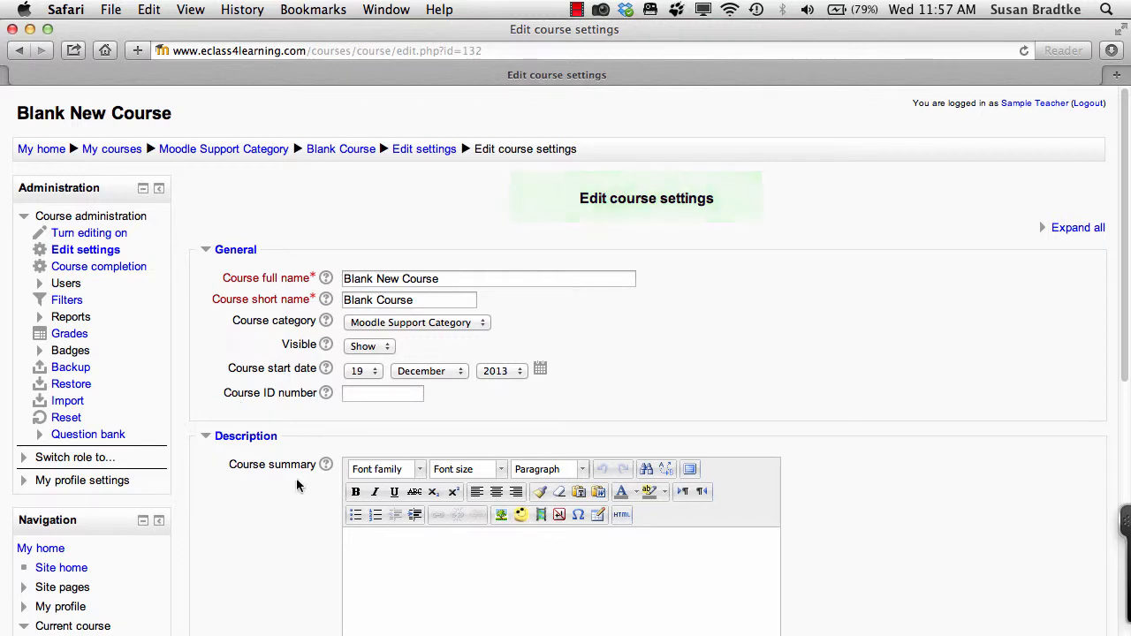
pyautogui.scroll(-3, 422, 495)
pyautogui.scroll(-10, 422, 495)
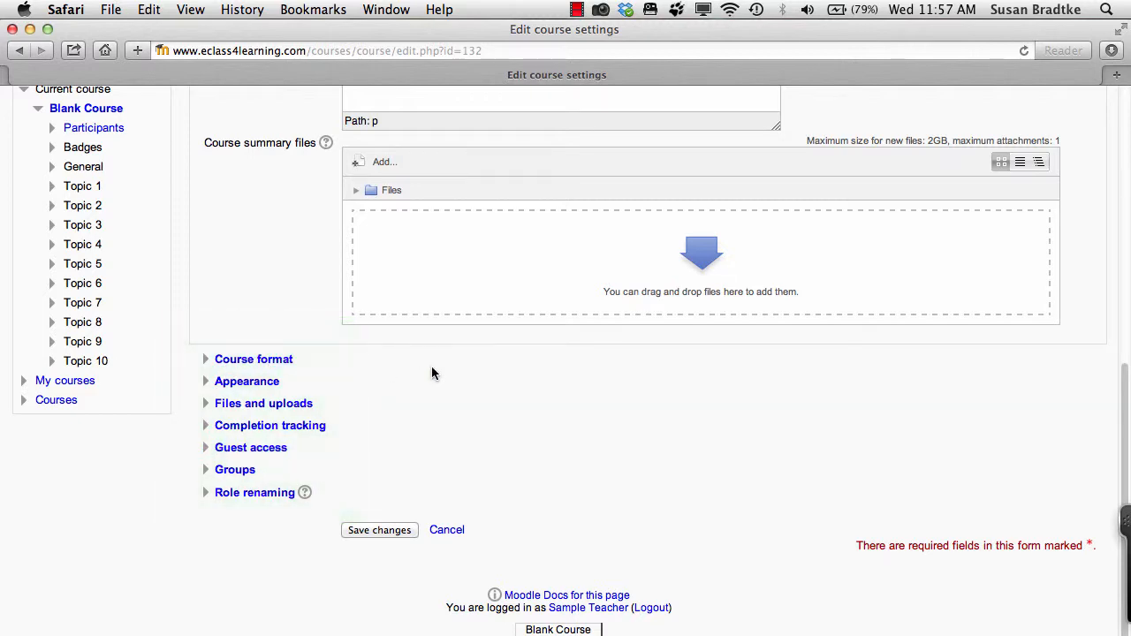
pyautogui.scroll(12, 433, 373)
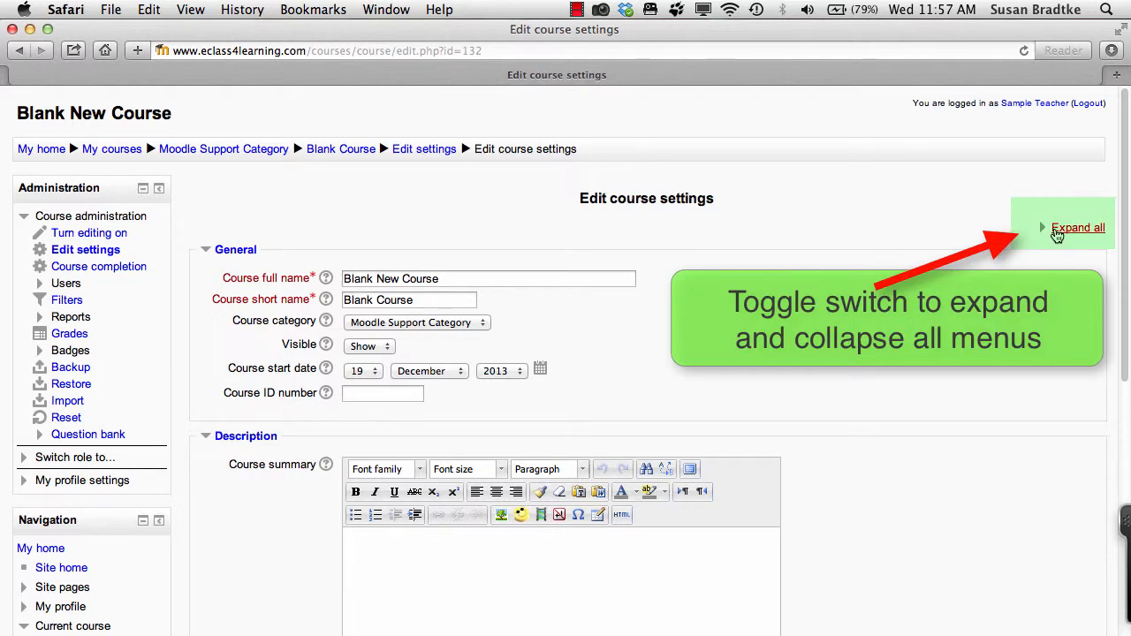
# Expand all course settings sections, look through them down to Role renaming, and collapse them all again.
pyautogui.click(1062, 231)
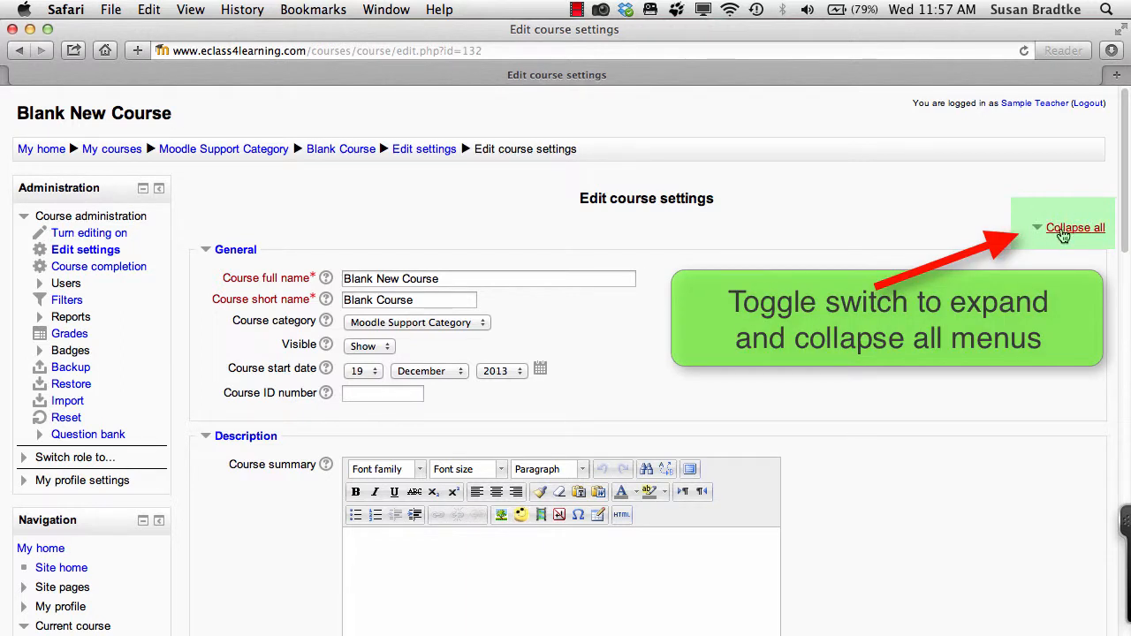
pyautogui.scroll(-15, 930, 322)
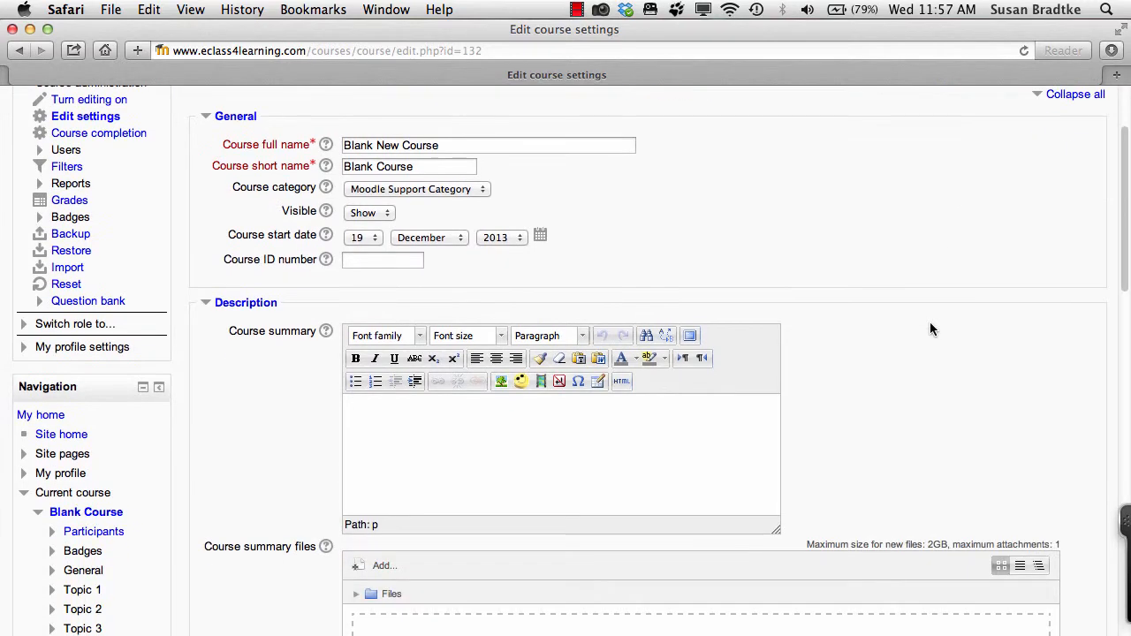
pyautogui.scroll(-2, 930, 329)
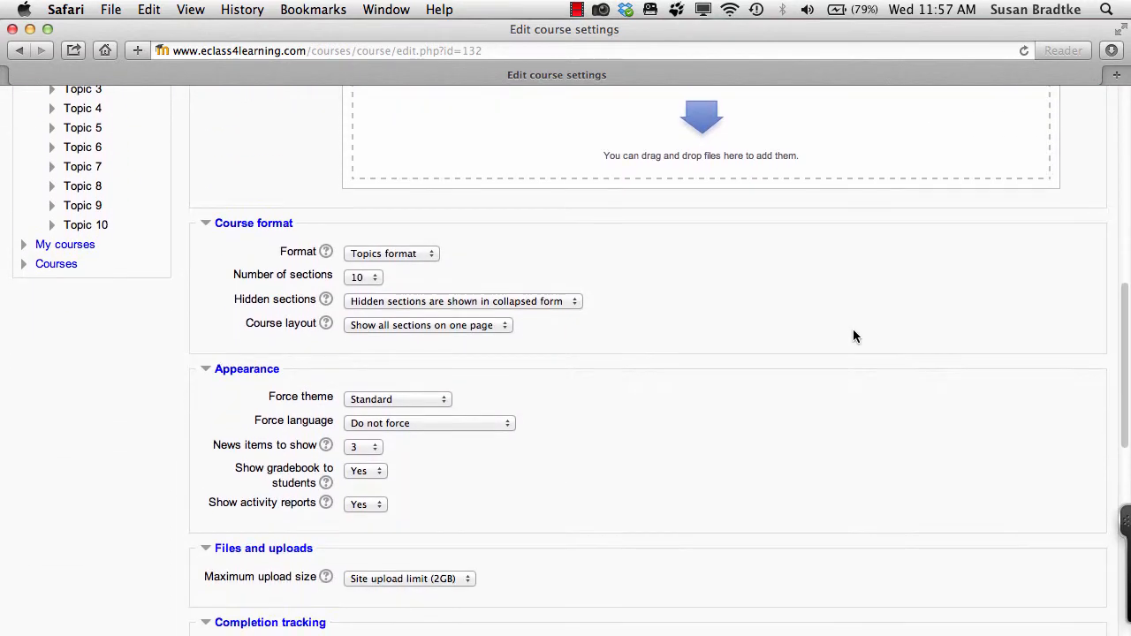
pyautogui.scroll(-14, 566, 566)
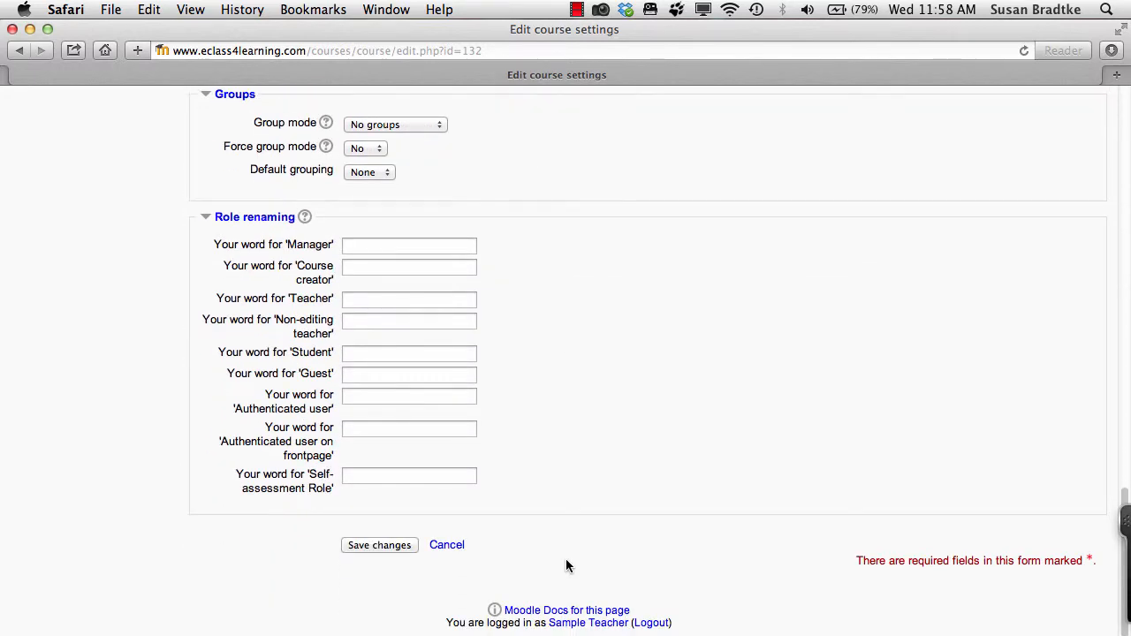
pyautogui.scroll(20, 566, 566)
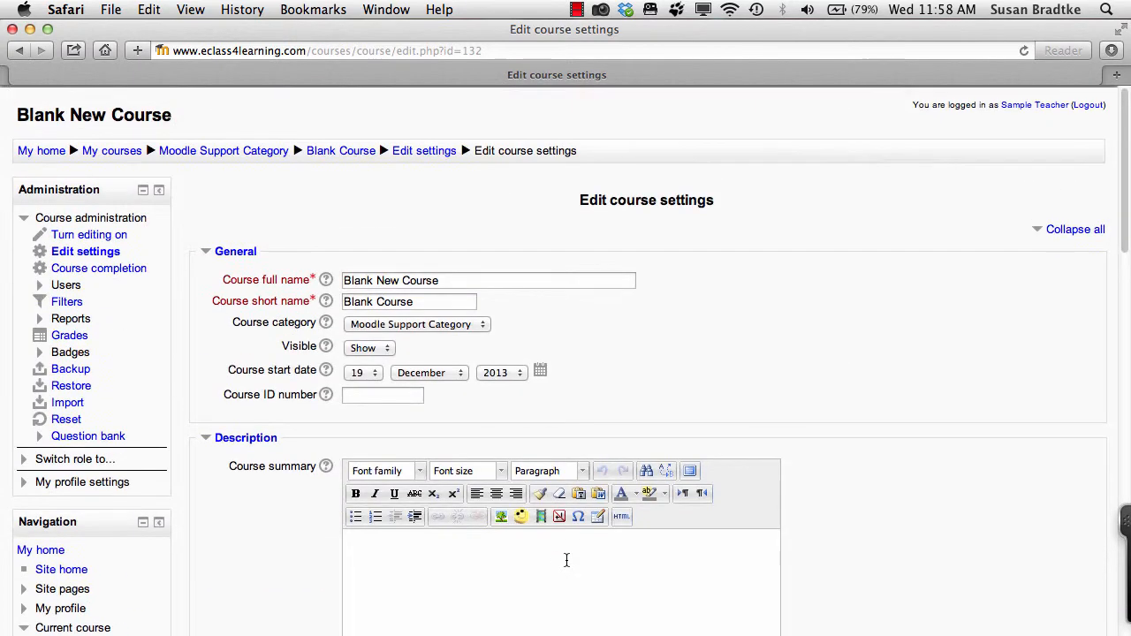
pyautogui.click(1074, 228)
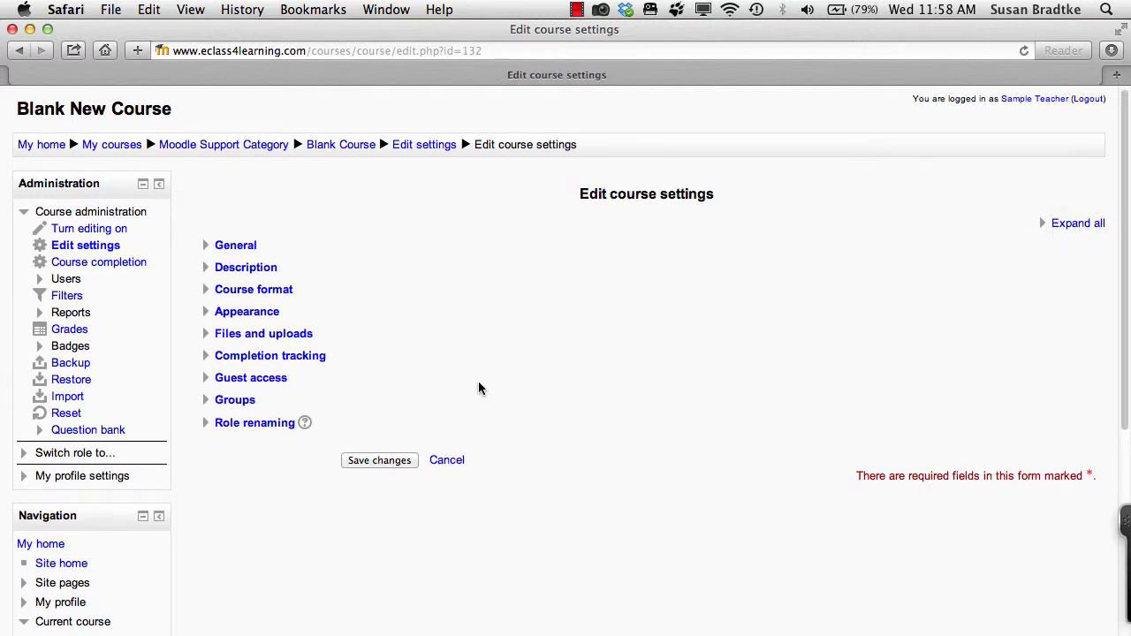
# Expand the General, Description and Course format sections of the course settings.
pyautogui.scroll(-1, 480, 386)
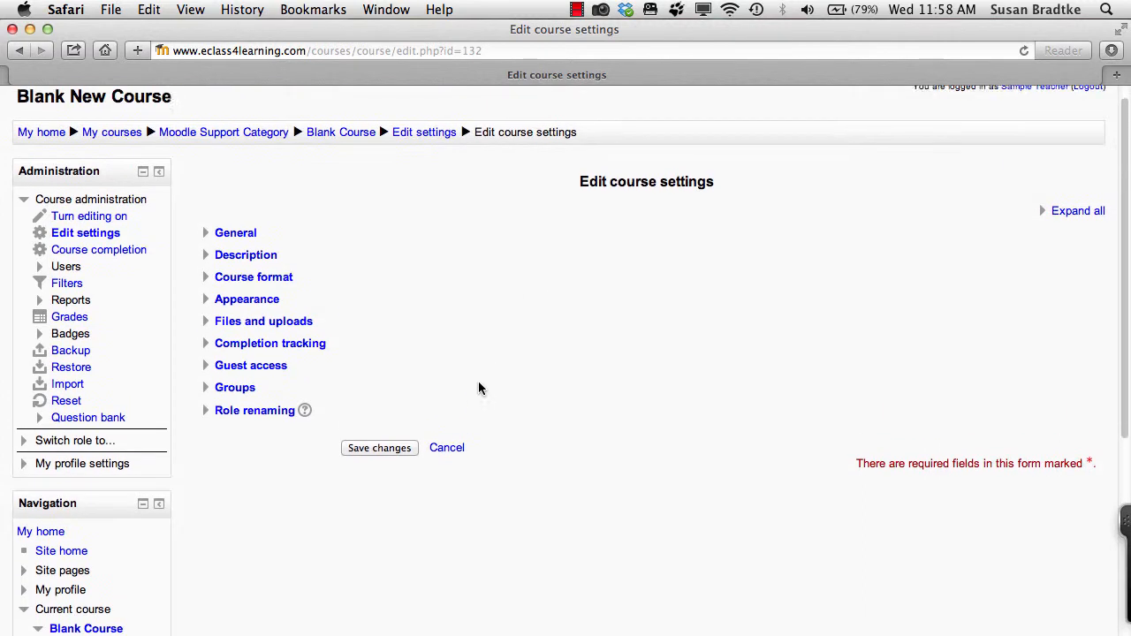
pyautogui.click(208, 243)
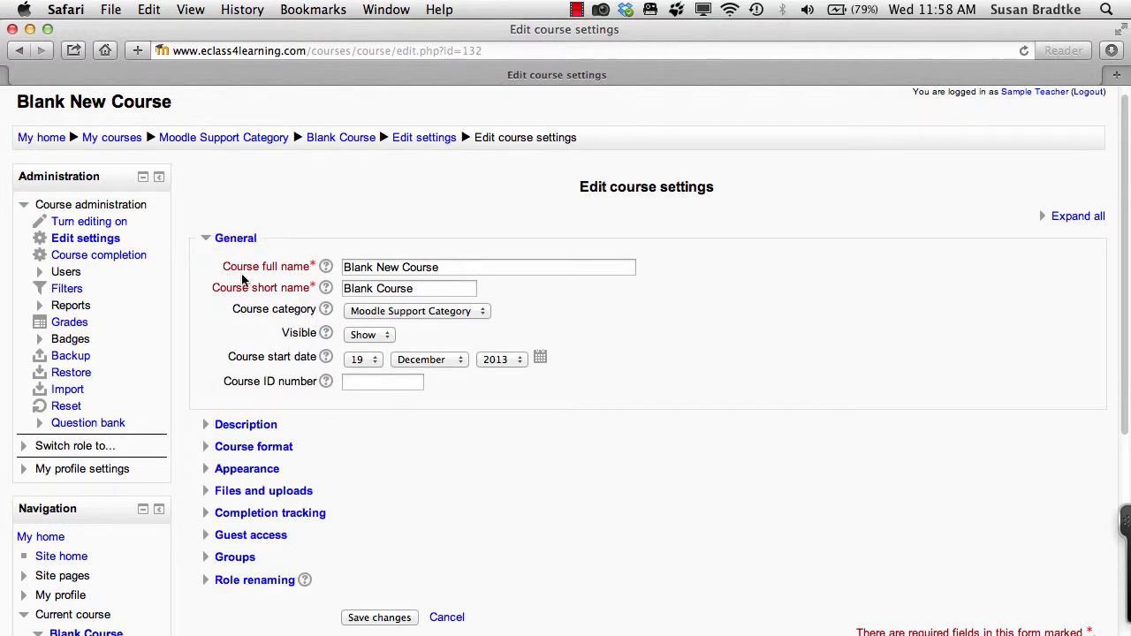
pyautogui.click(208, 432)
pyautogui.scroll(-10, 212, 389)
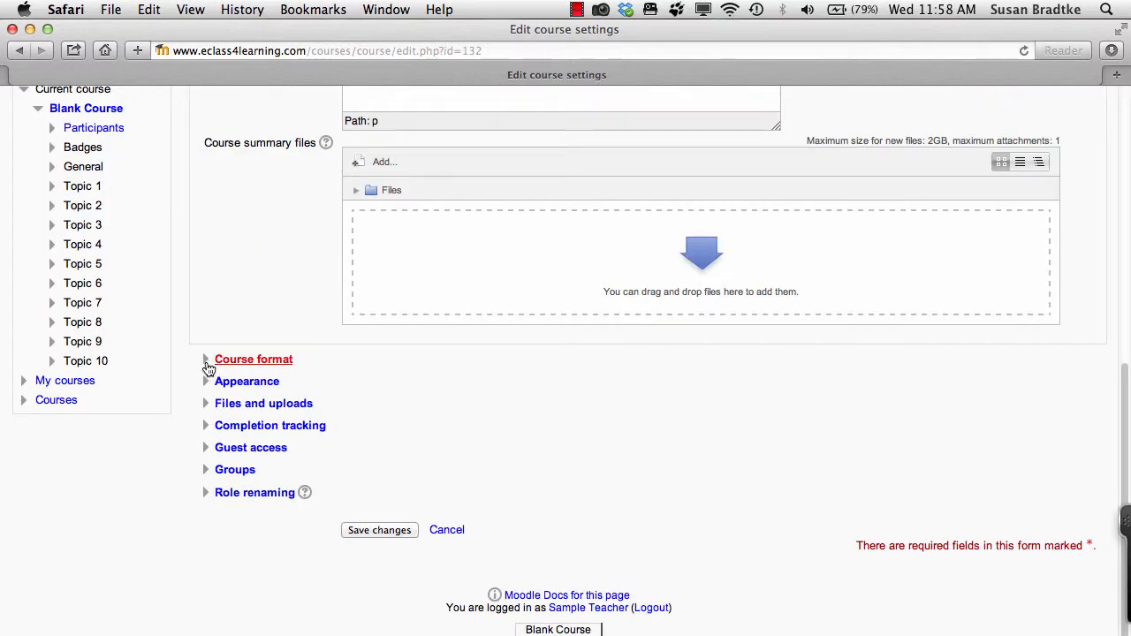
pyautogui.click(209, 367)
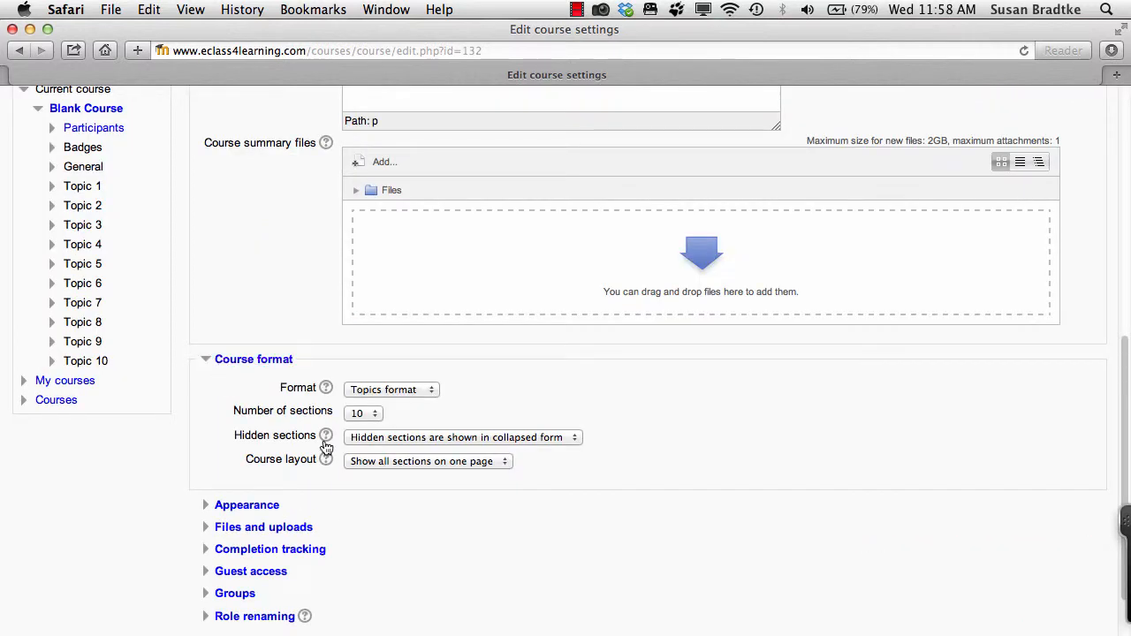
# Examine the available choices for the course format and the number of sections.
pyautogui.click(432, 392)
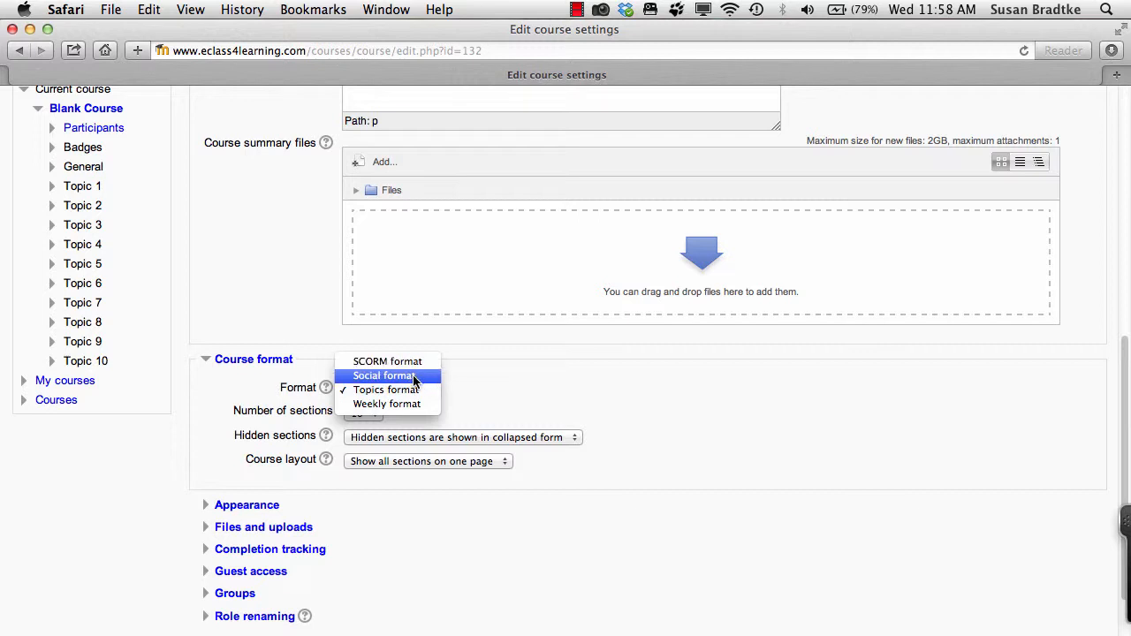
pyautogui.click(455, 396)
pyautogui.scroll(-2, 464, 402)
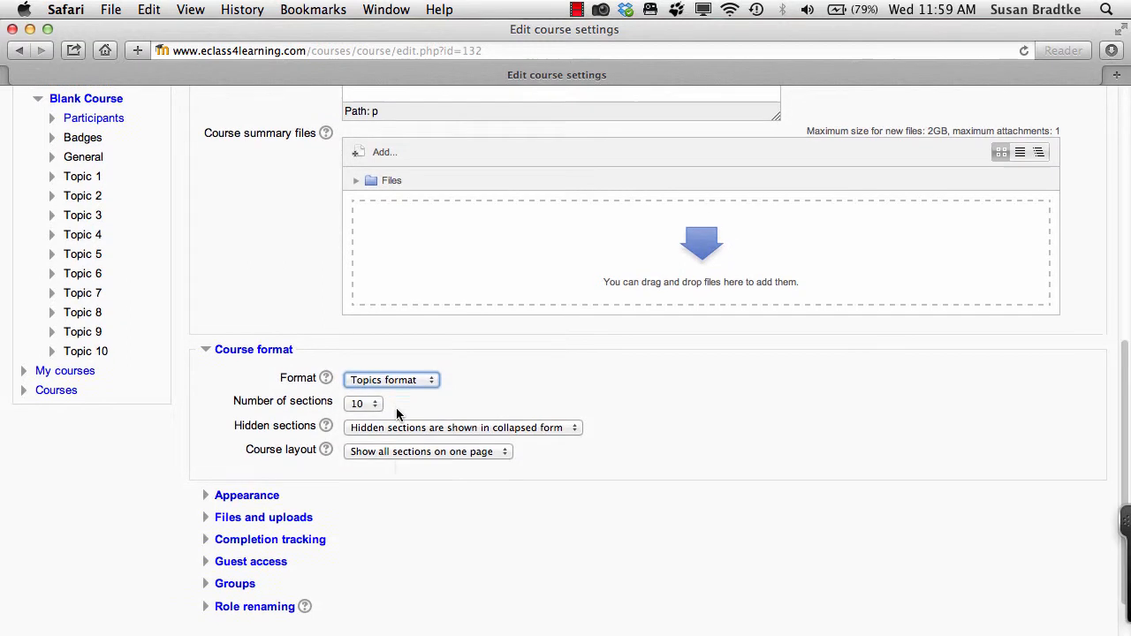
pyautogui.scroll(-1, 449, 366)
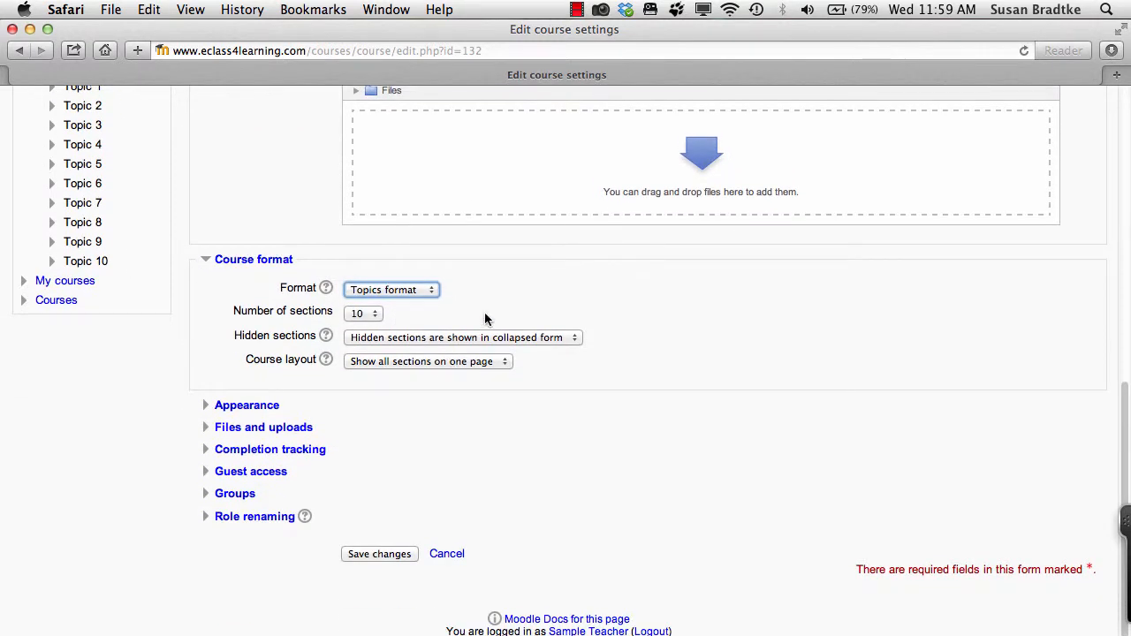
pyautogui.click(375, 315)
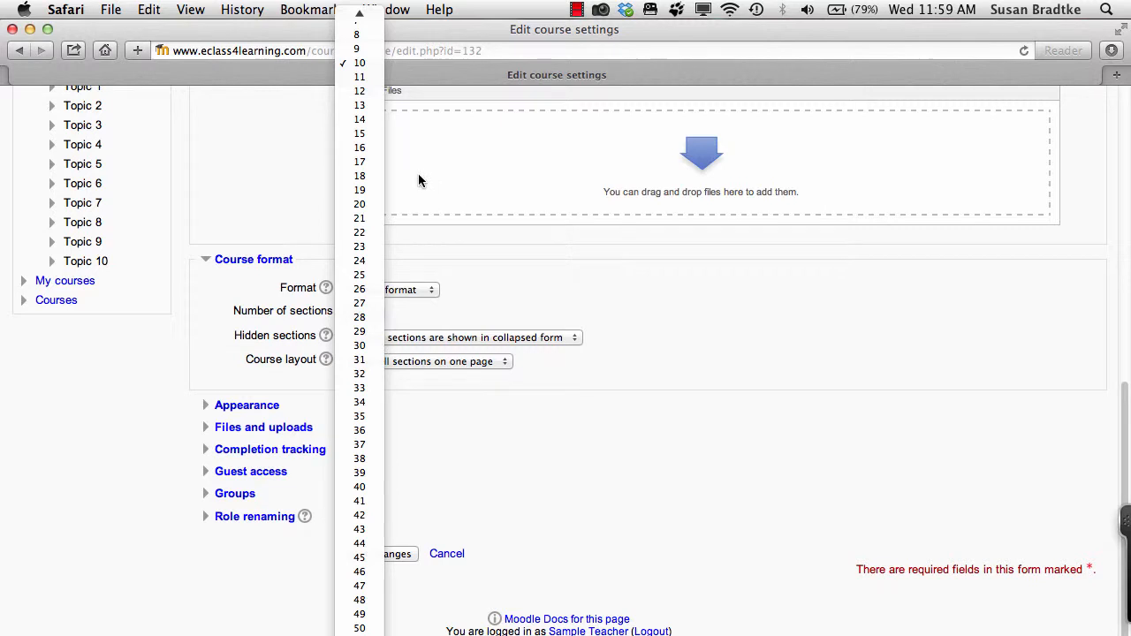
pyautogui.click(313, 169)
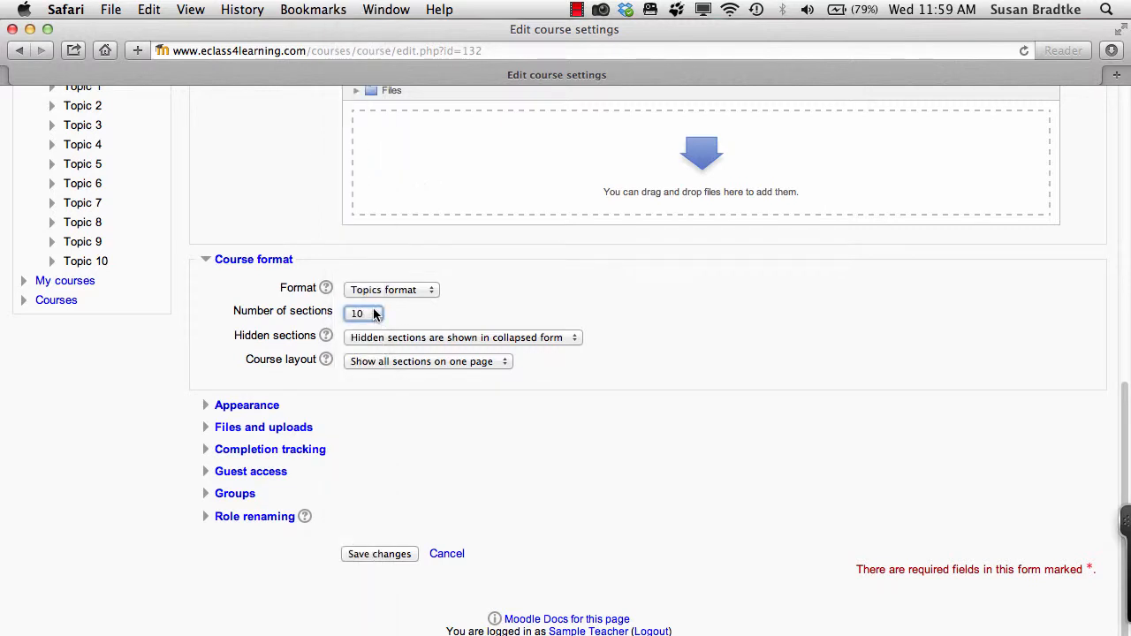
# Set the hidden sections option to "Hidden sections are completely invisible" and review the course layout choices.
pyautogui.click(445, 338)
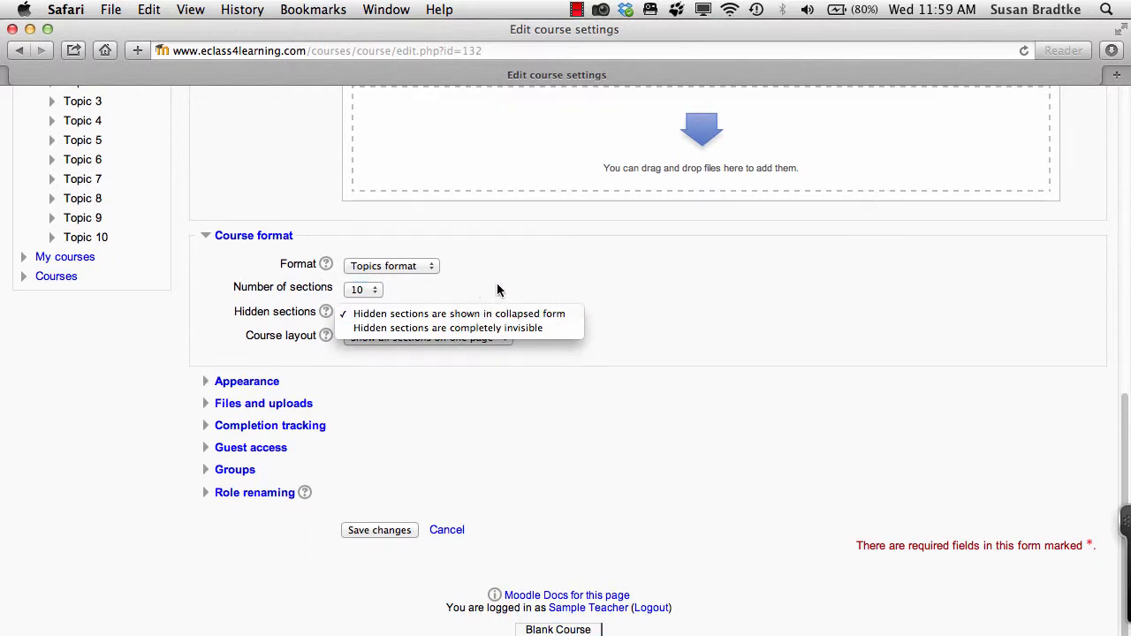
pyautogui.click(575, 316)
pyautogui.click(531, 314)
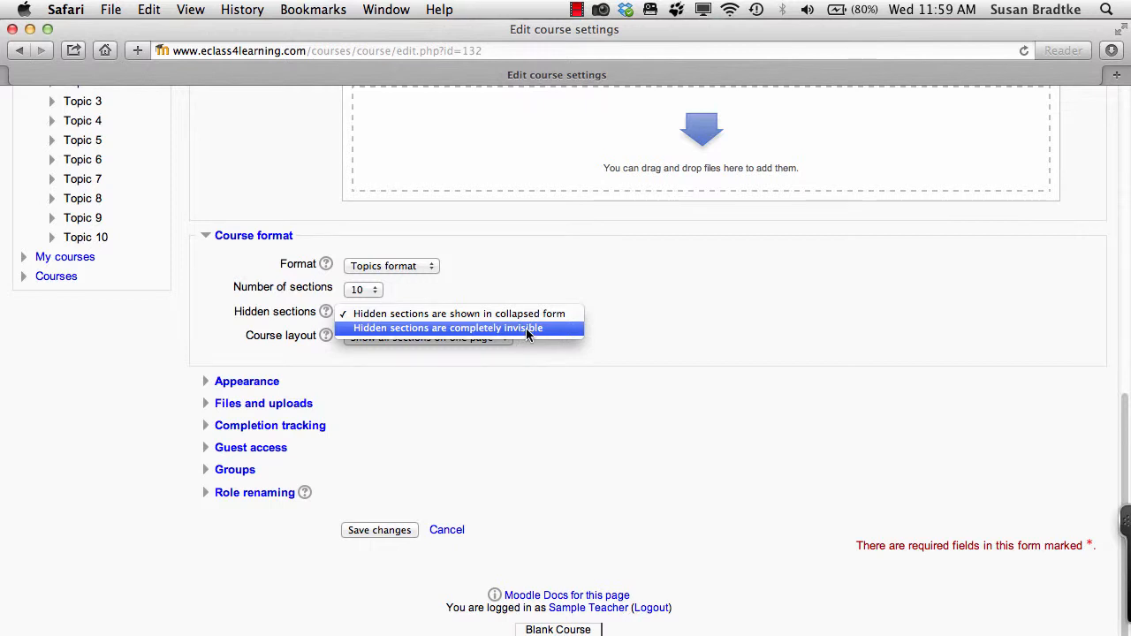
pyautogui.click(527, 329)
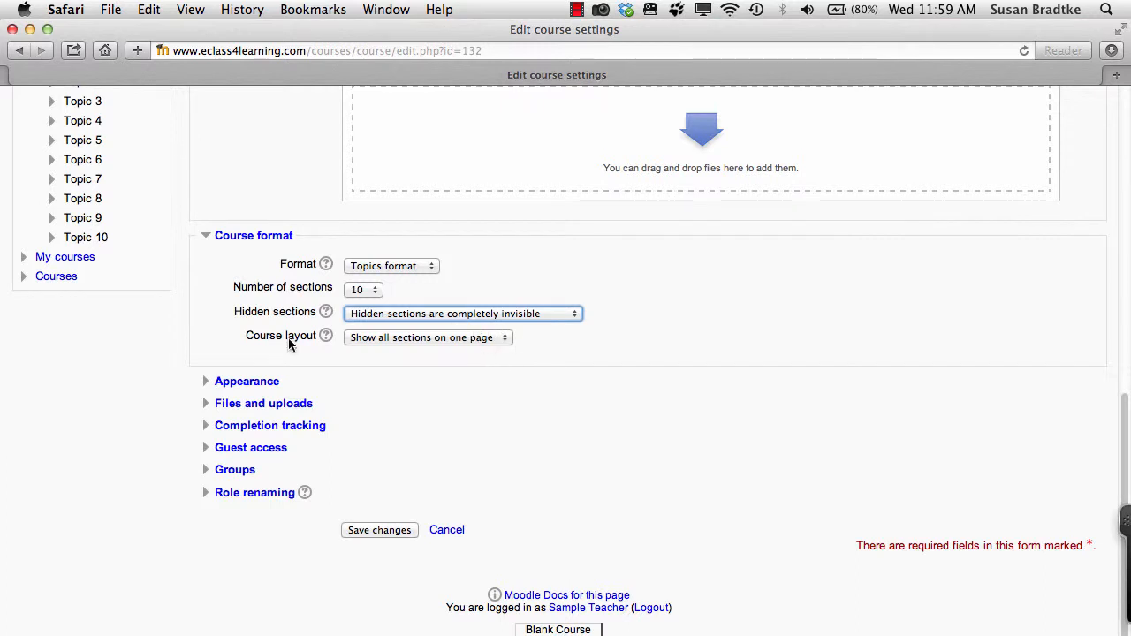
pyautogui.click(392, 343)
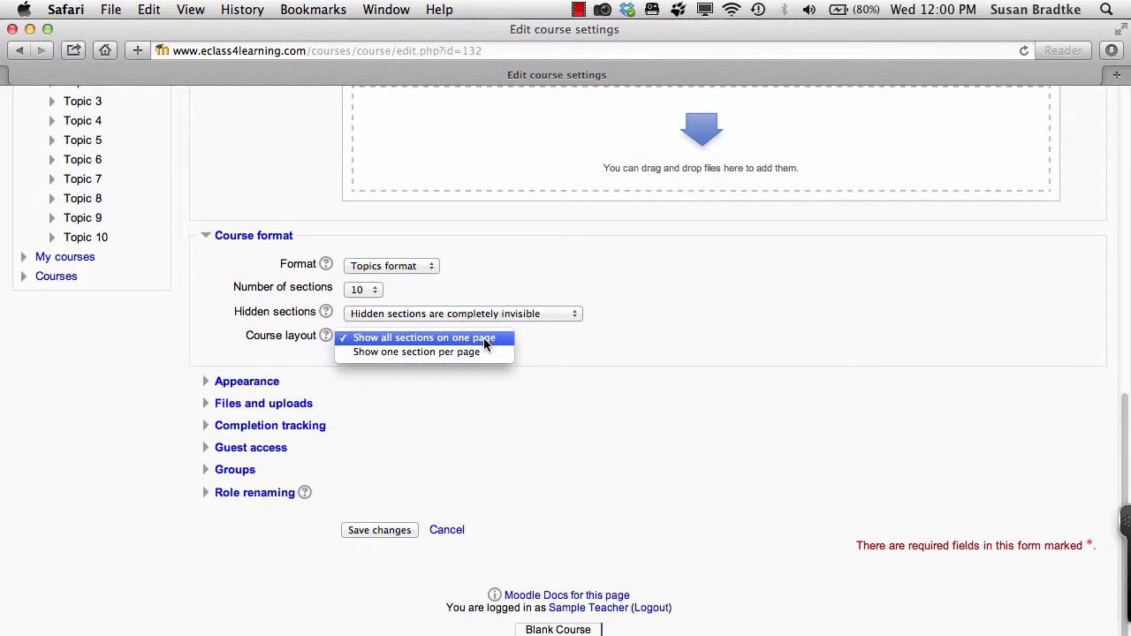
pyautogui.click(556, 356)
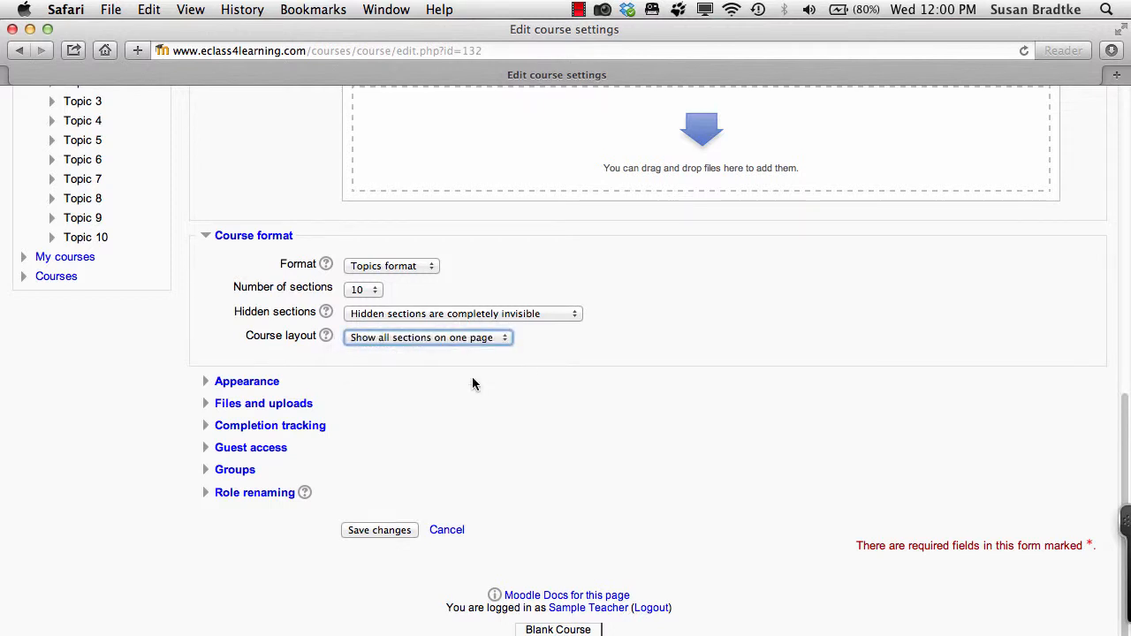
# Collapse the Course format section and expand the Appearance section.
pyautogui.scroll(1, 213, 243)
pyautogui.click(211, 245)
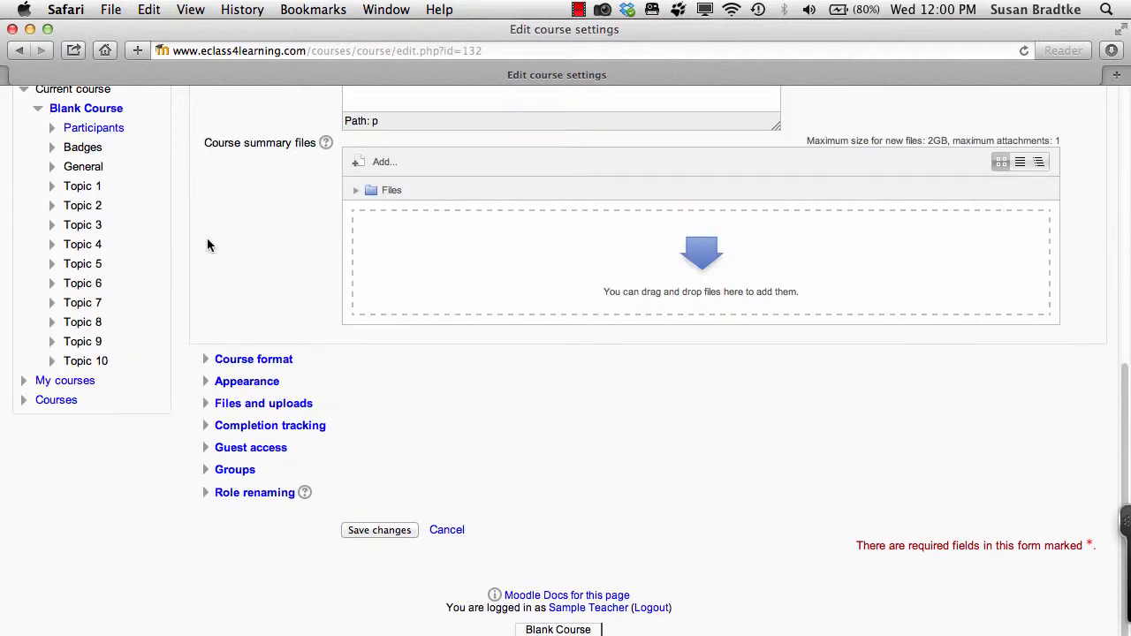
pyautogui.click(208, 387)
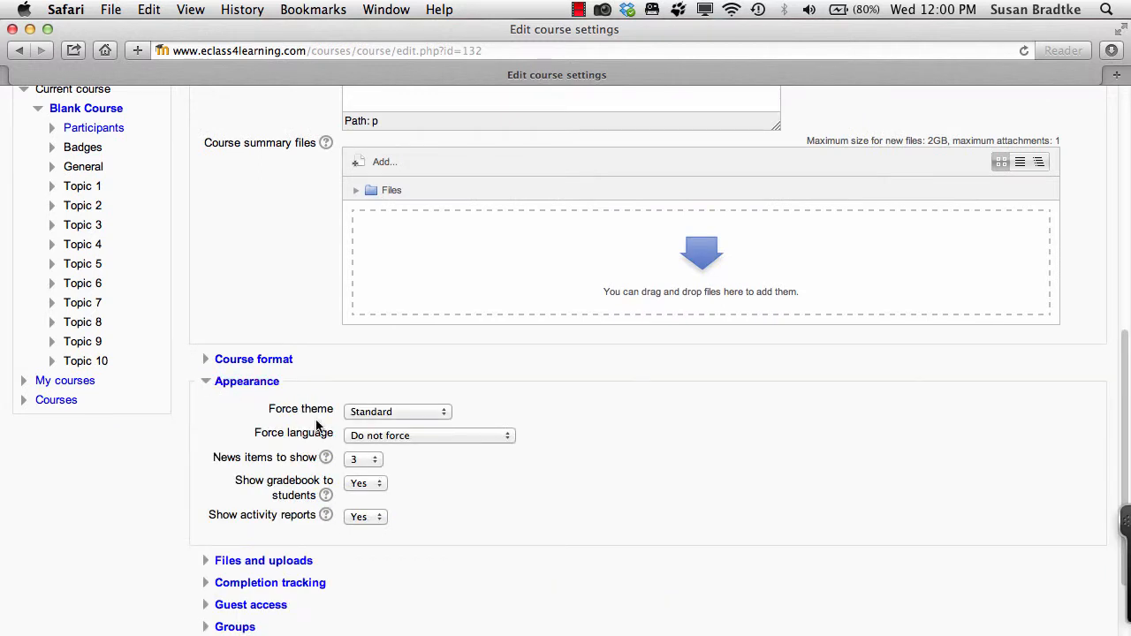
# Review the available themes and set the course's forced theme to Binarius.
pyautogui.scroll(-3, 397, 433)
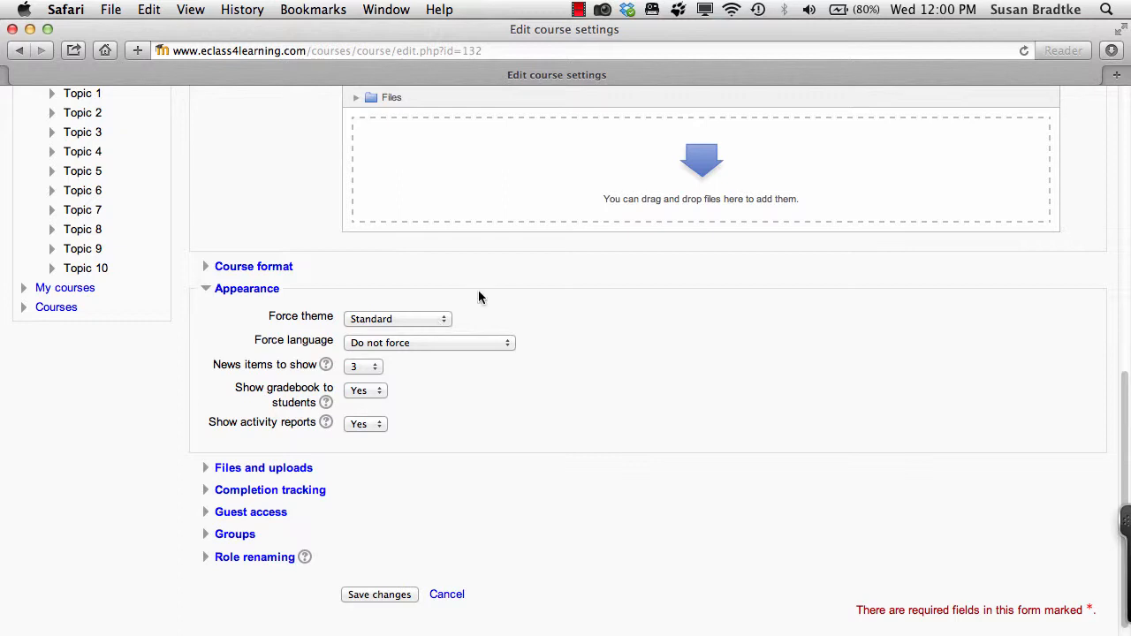
pyautogui.click(445, 323)
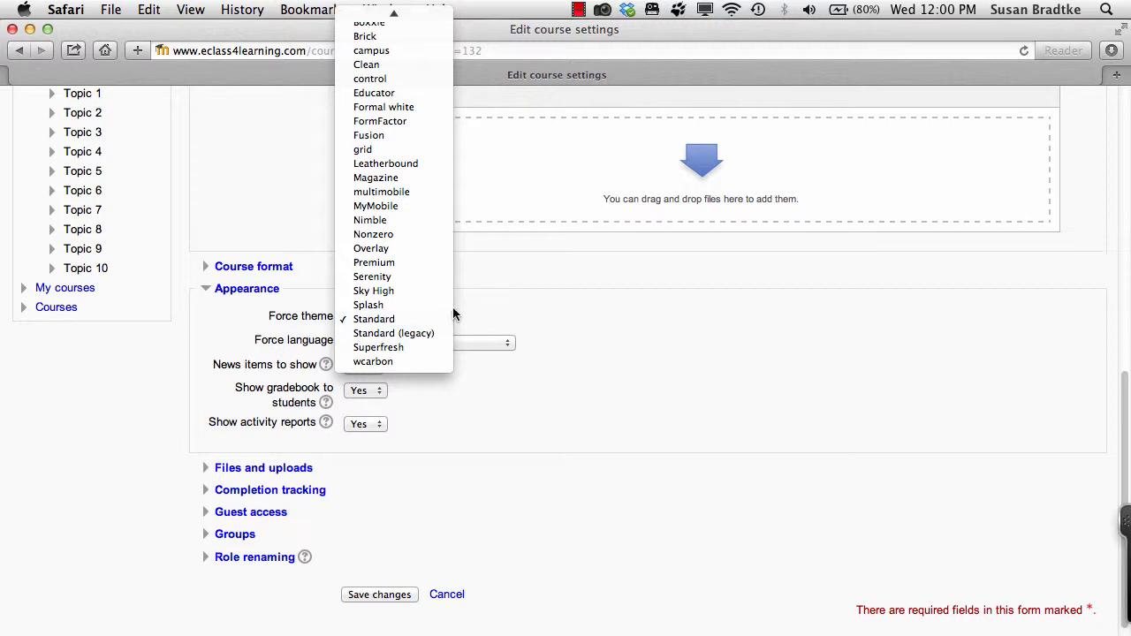
pyautogui.click(503, 298)
pyautogui.click(399, 319)
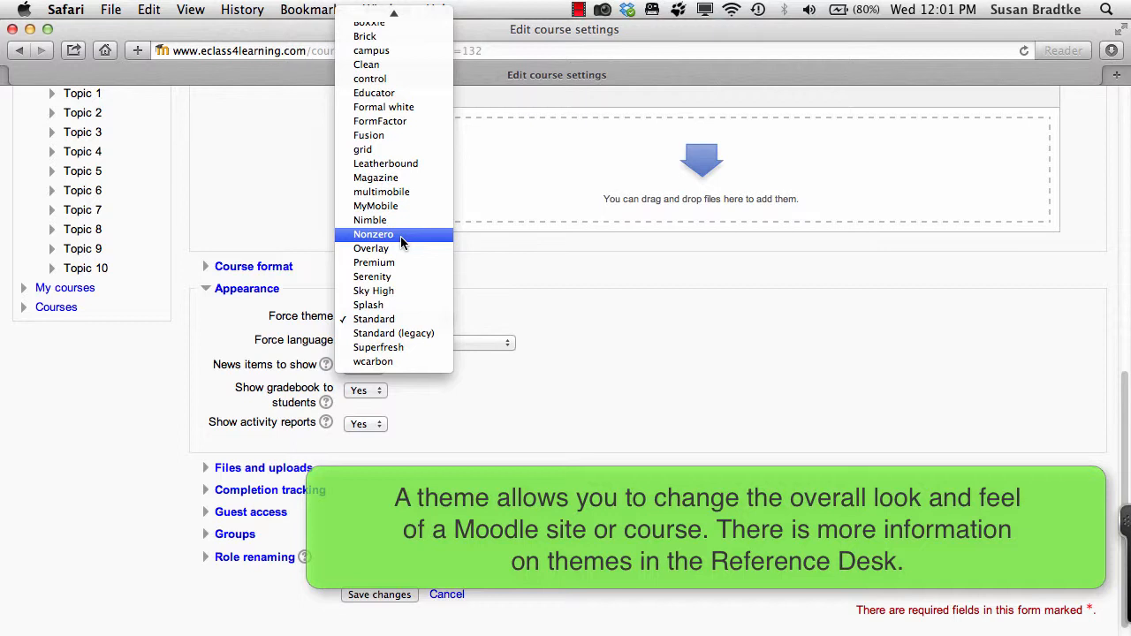
pyautogui.scroll(3, 400, 236)
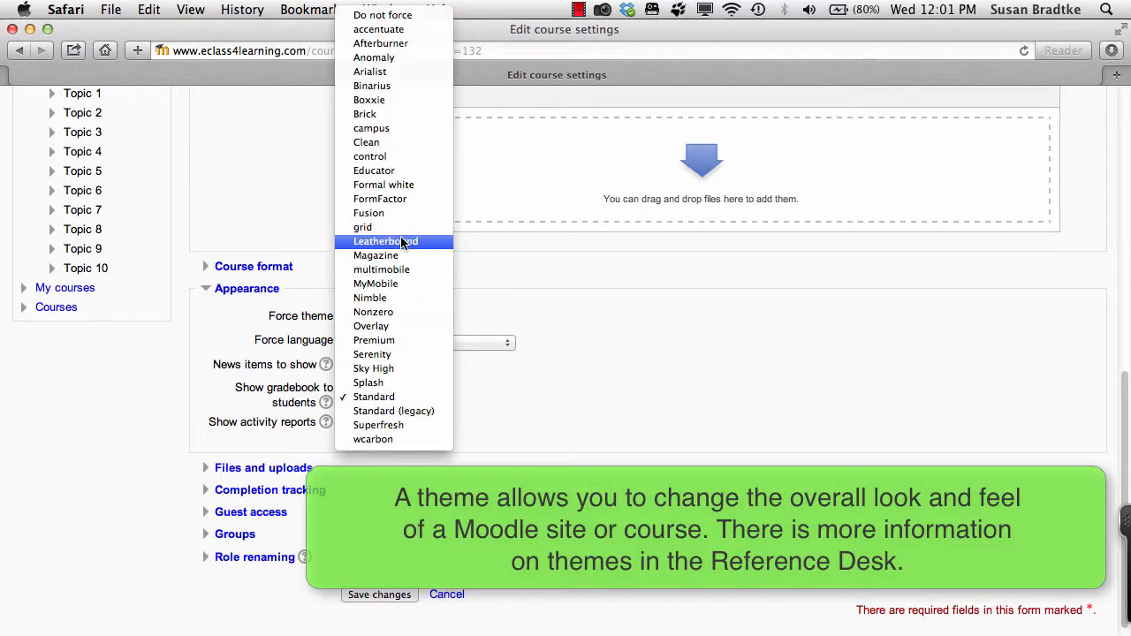
pyautogui.click(390, 87)
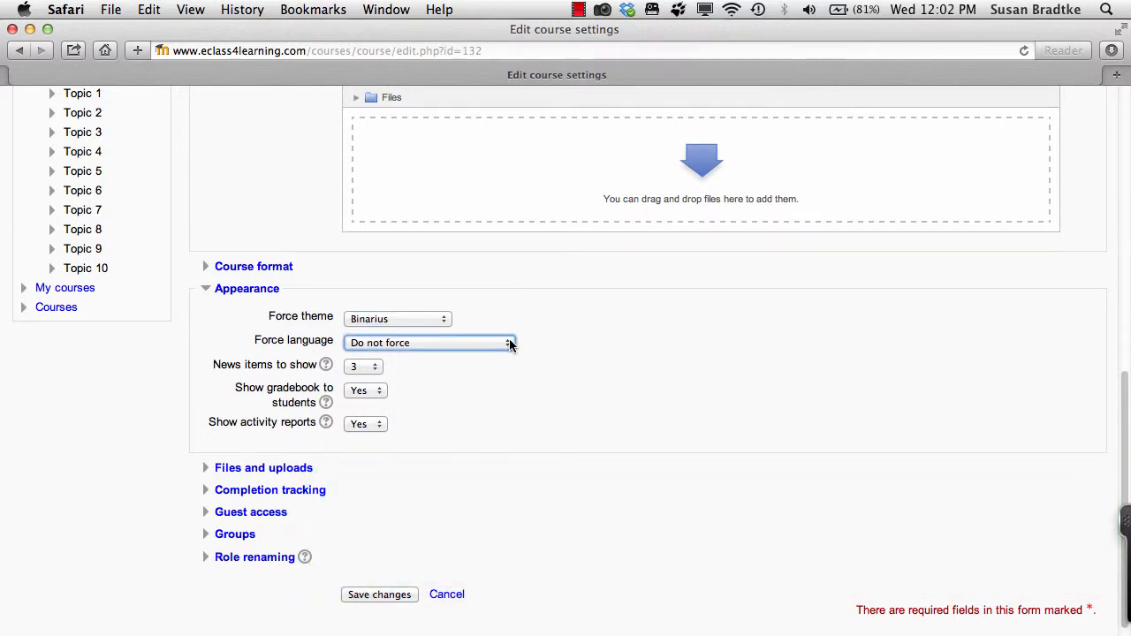
# Examine the languages that can be forced for the course interface.
pyautogui.click(510, 343)
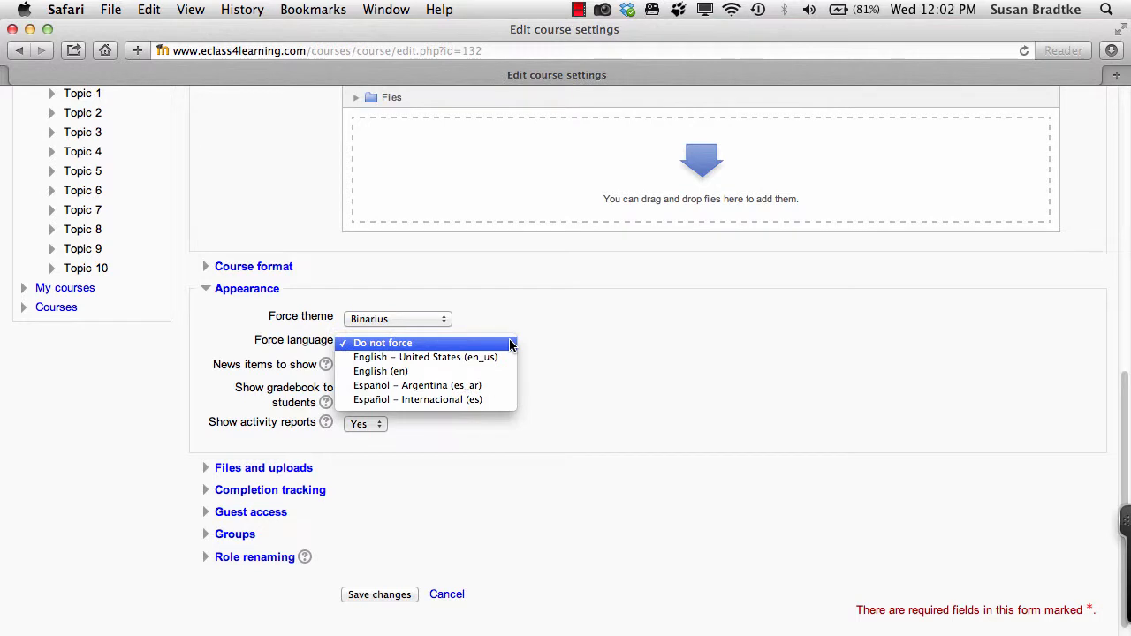
pyautogui.click(476, 308)
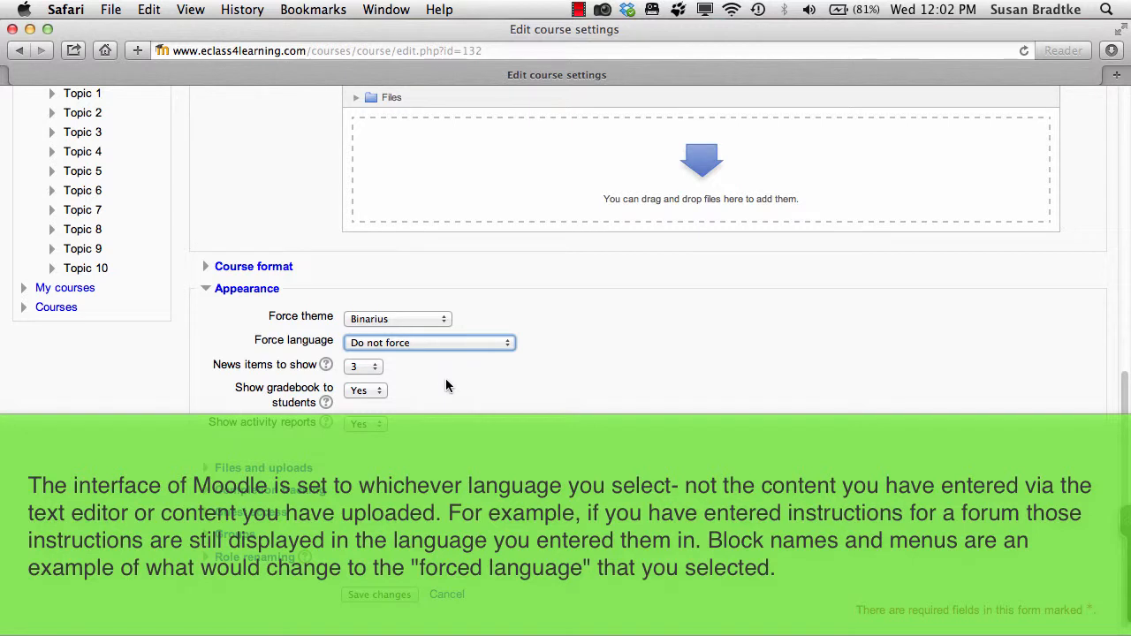
pyautogui.click(445, 345)
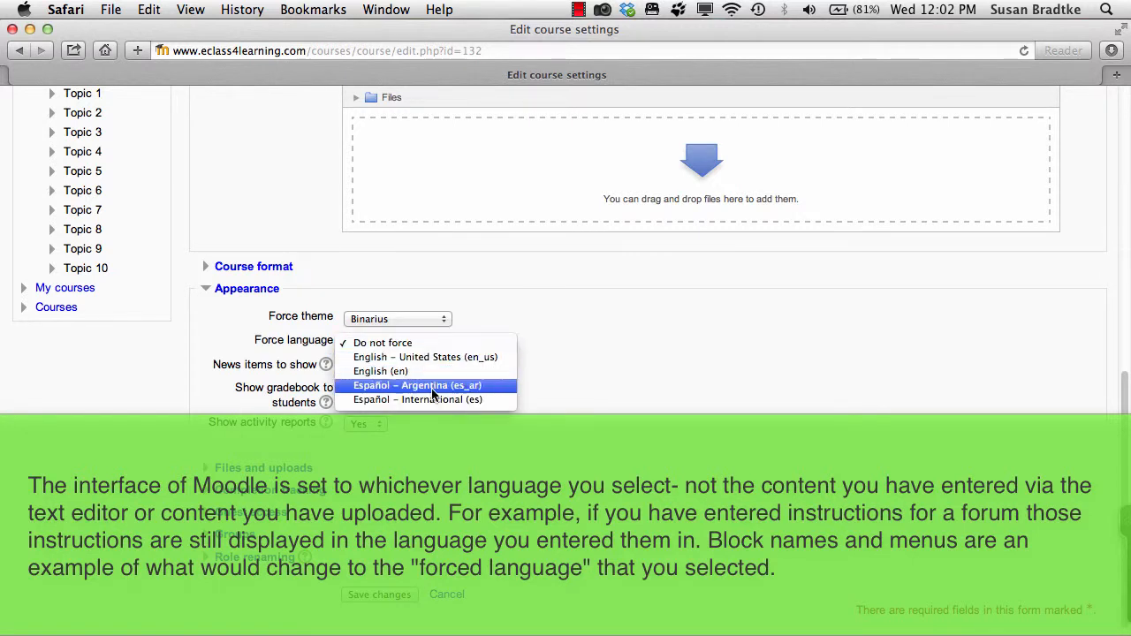
pyautogui.click(507, 292)
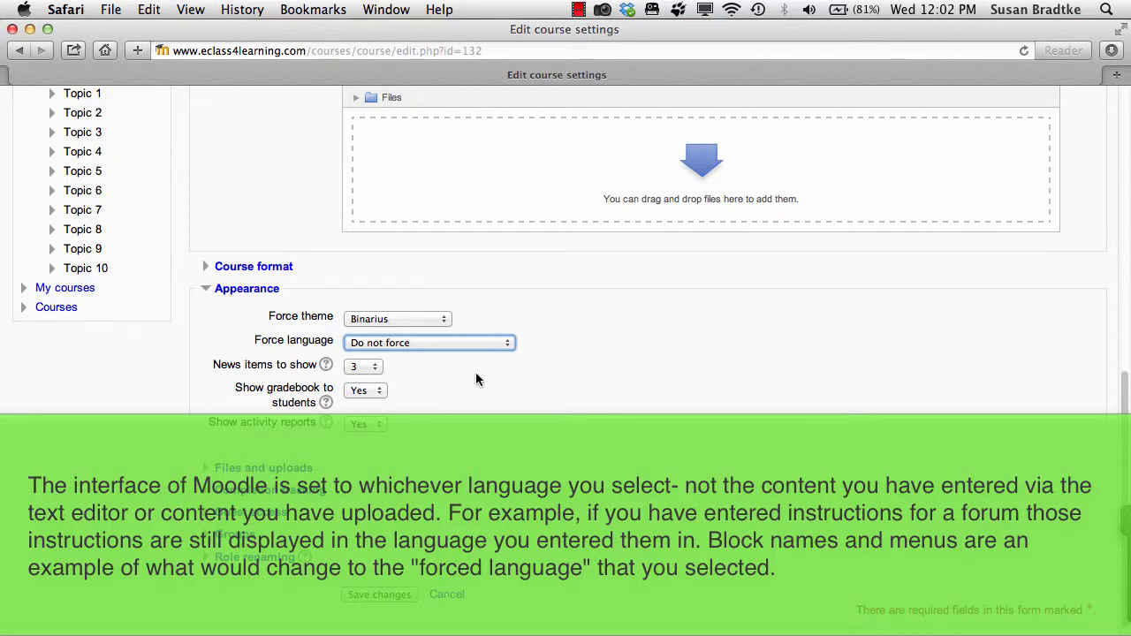
# Review the available numbers of news items to show on the course page.
pyautogui.scroll(-2, 477, 375)
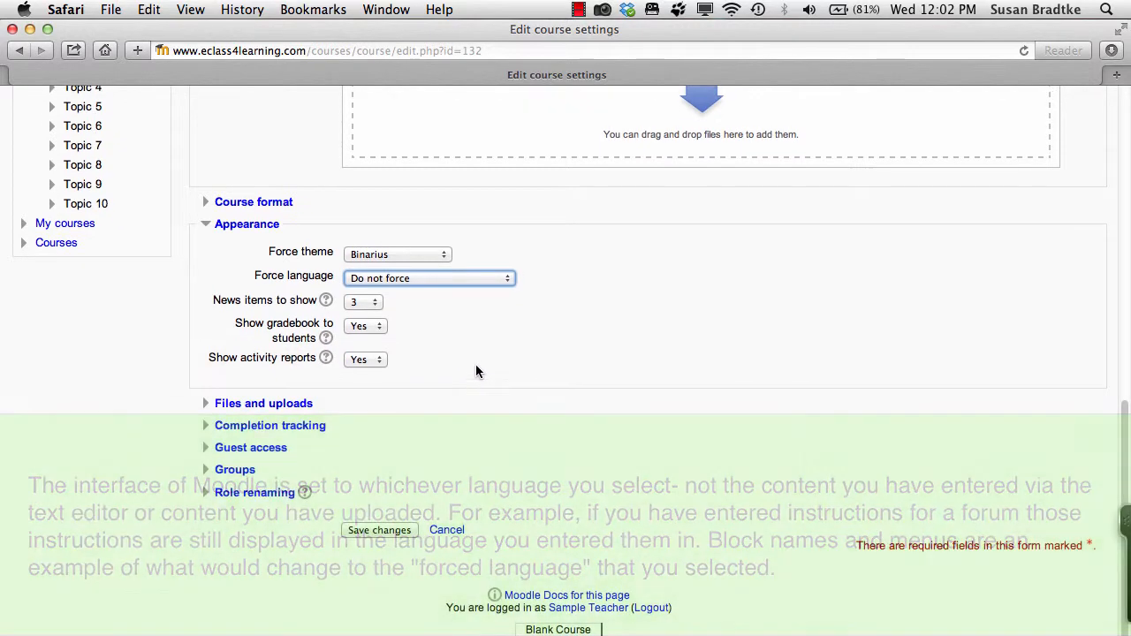
pyautogui.click(378, 305)
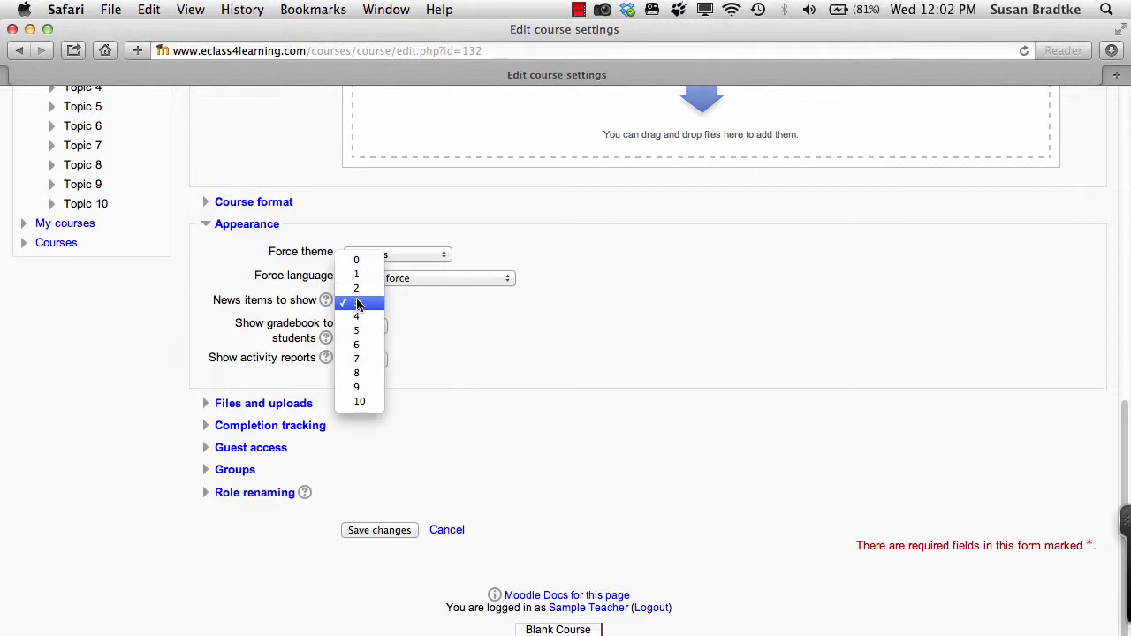
pyautogui.click(425, 316)
pyautogui.click(380, 302)
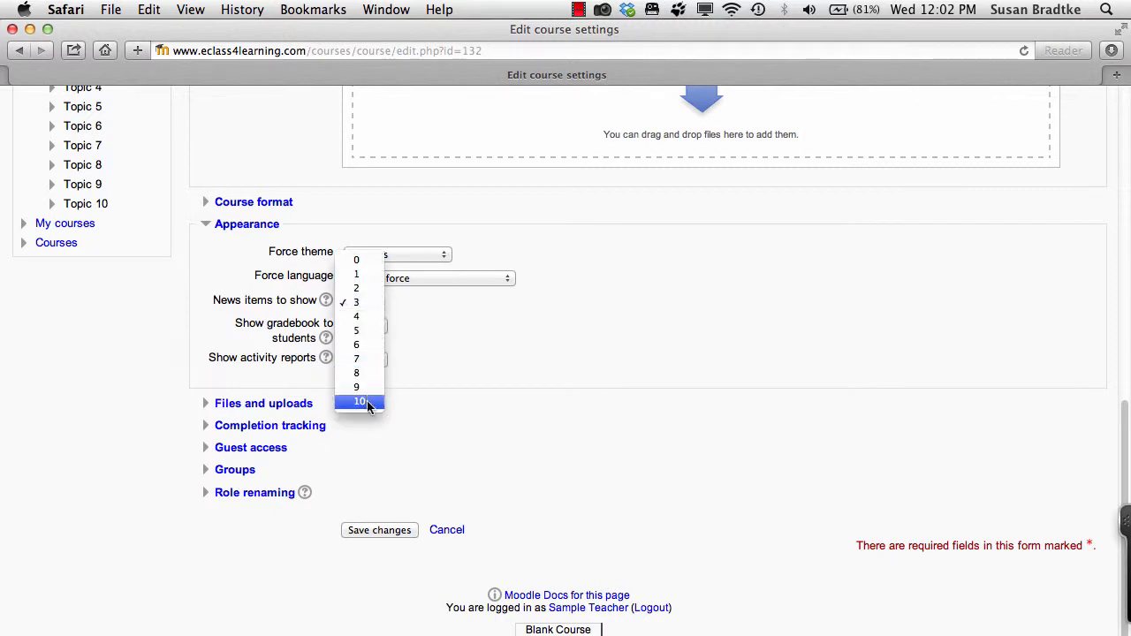
pyautogui.click(407, 308)
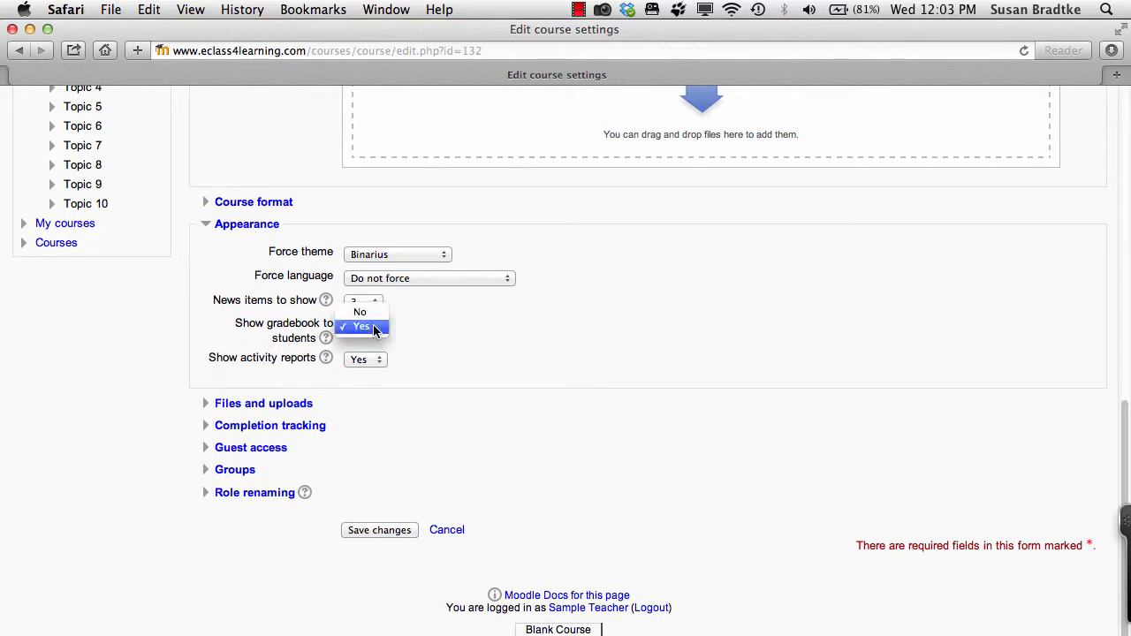
# Review the choices for showing the gradebook to students and showing activity reports.
pyautogui.click(376, 328)
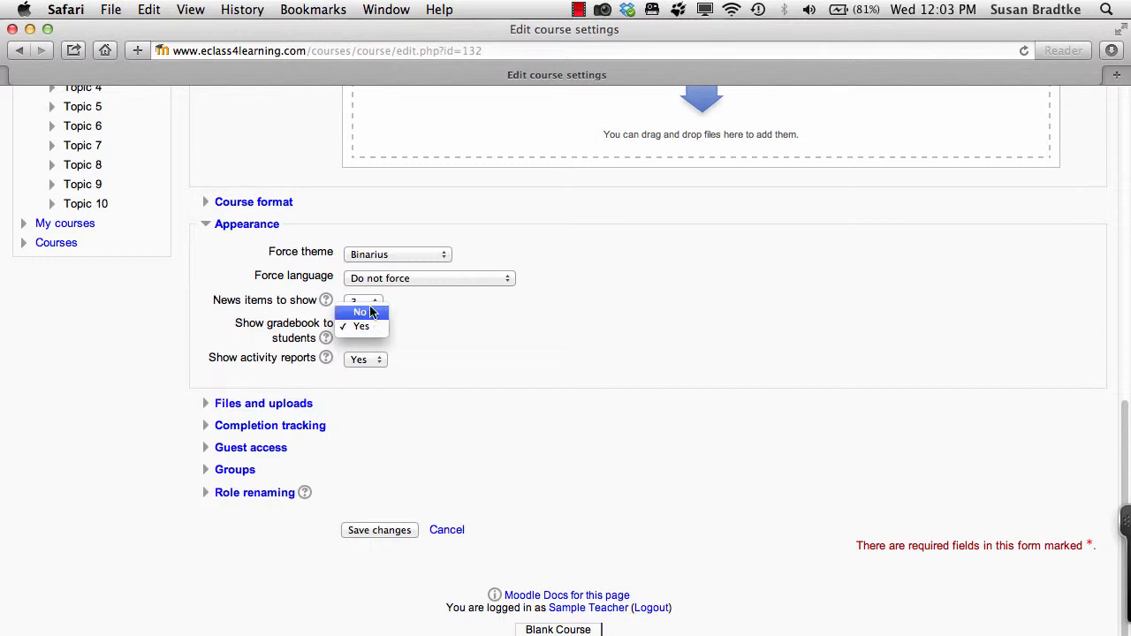
pyautogui.click(417, 323)
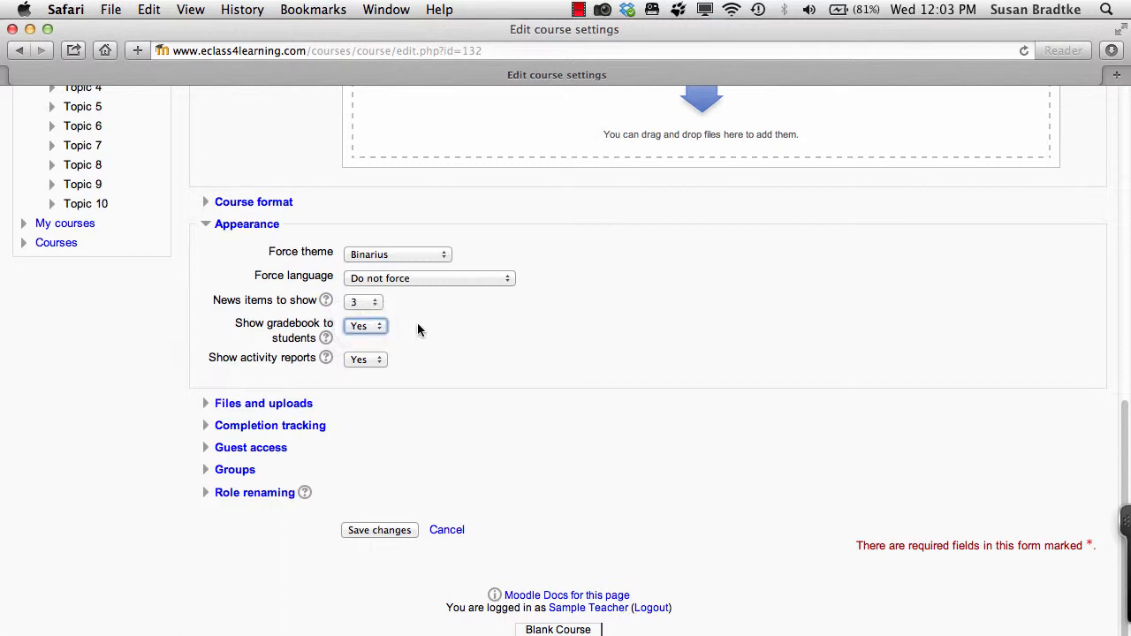
pyautogui.click(377, 361)
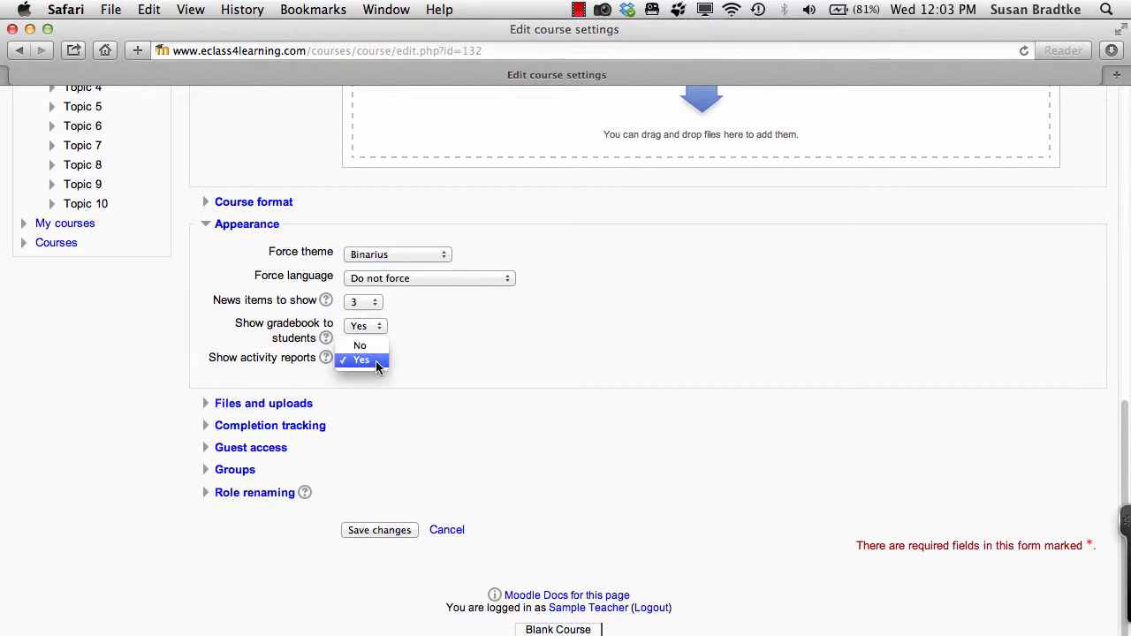
pyautogui.click(424, 363)
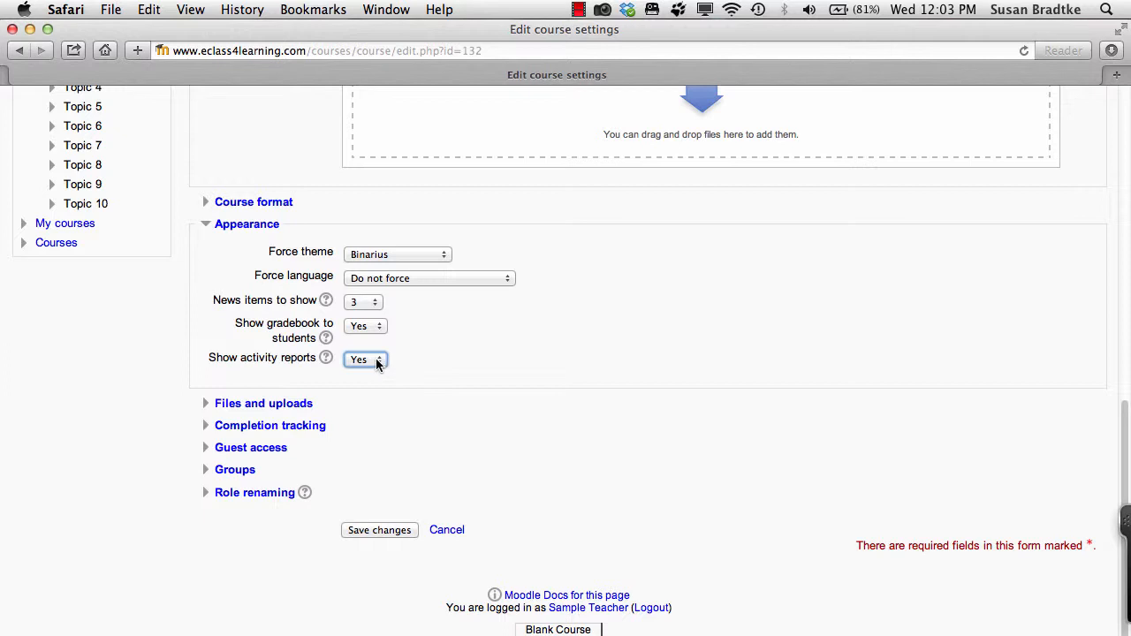
pyautogui.click(415, 354)
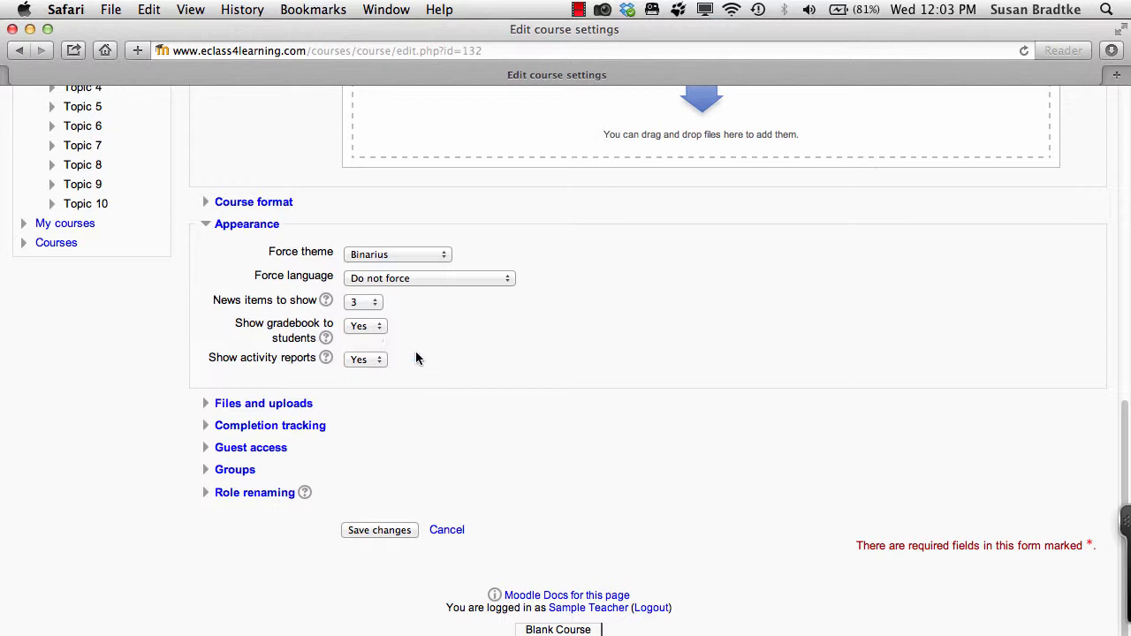
# Collapse the Appearance section, expand Files and uploads, and review the maximum upload size choices.
pyautogui.click(207, 226)
pyautogui.click(208, 406)
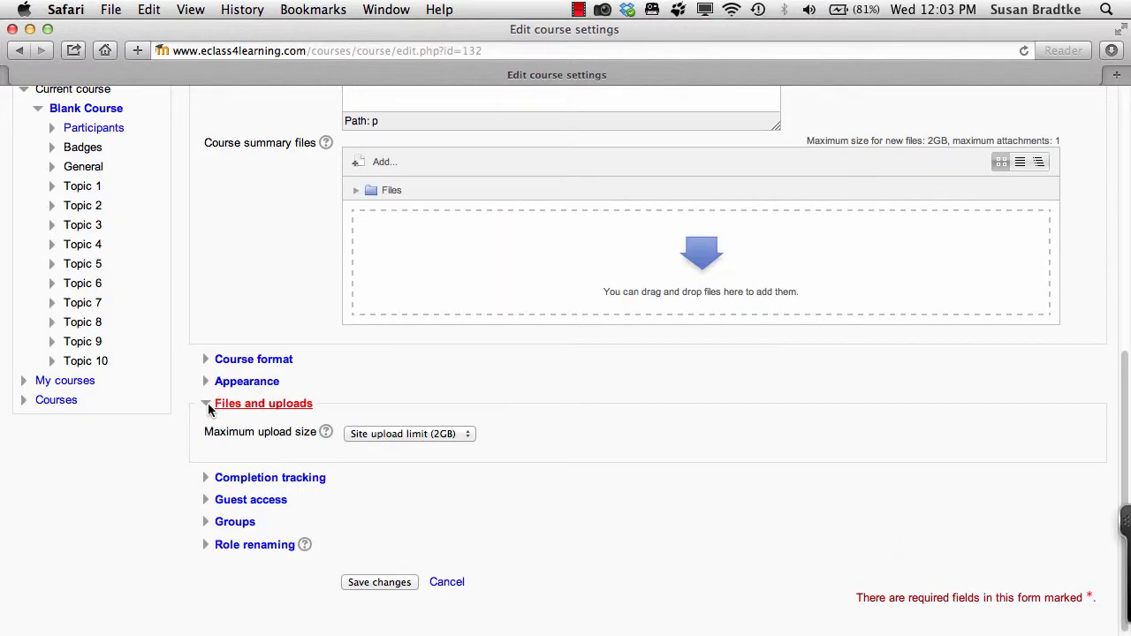
pyautogui.click(406, 434)
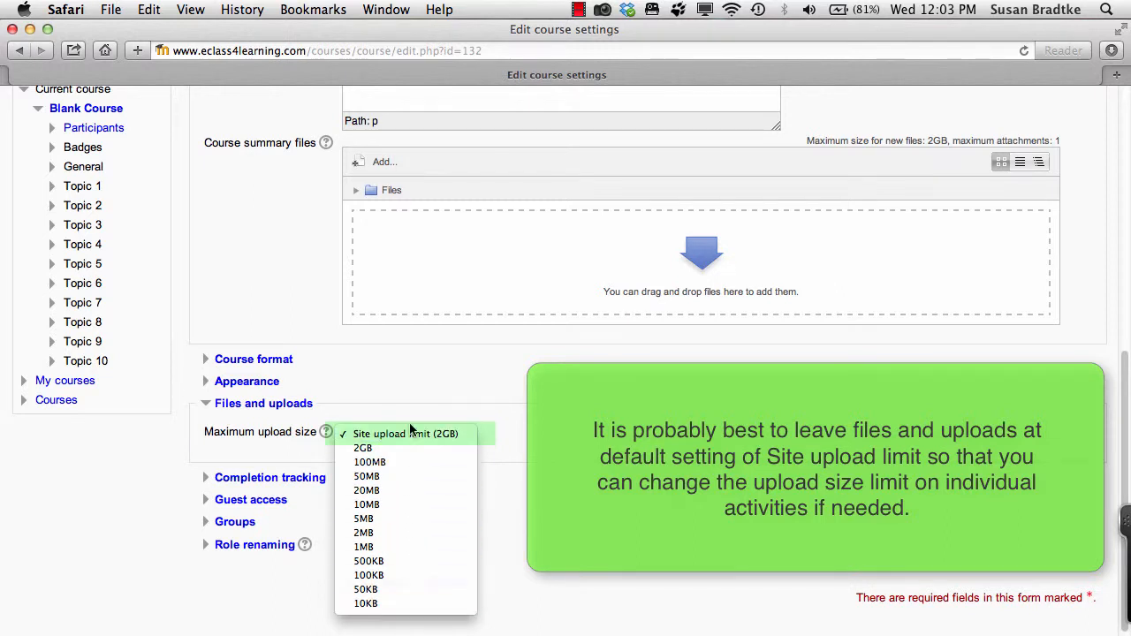
pyautogui.click(209, 488)
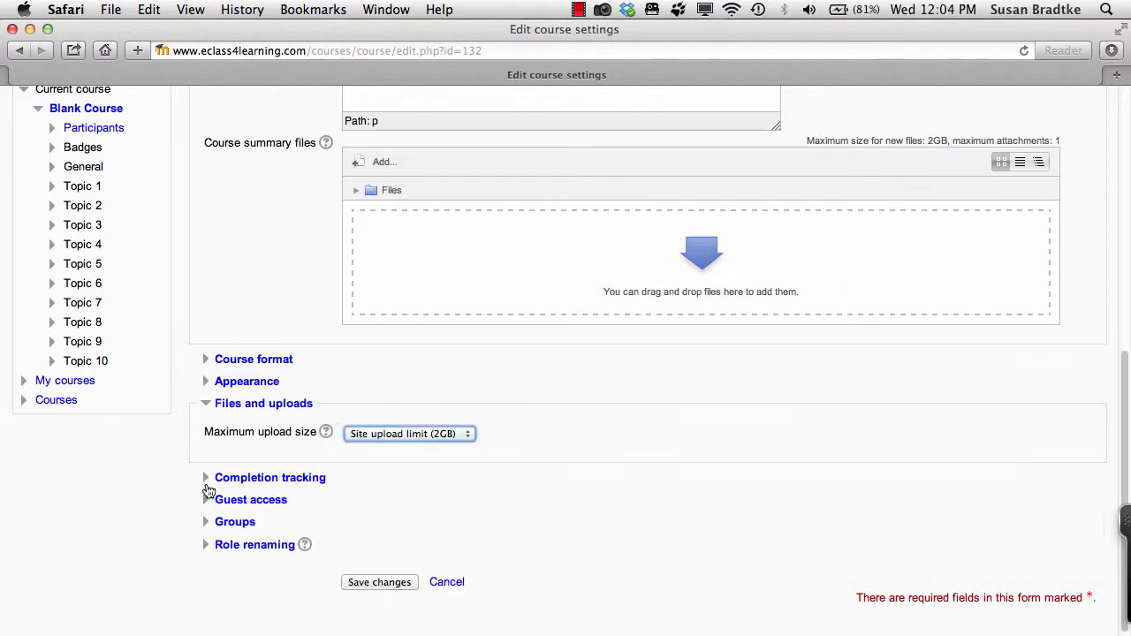
# Expand the Completion tracking section and choose Yes for enabling completion tracking.
pyautogui.click(208, 484)
pyautogui.scroll(-2, 213, 478)
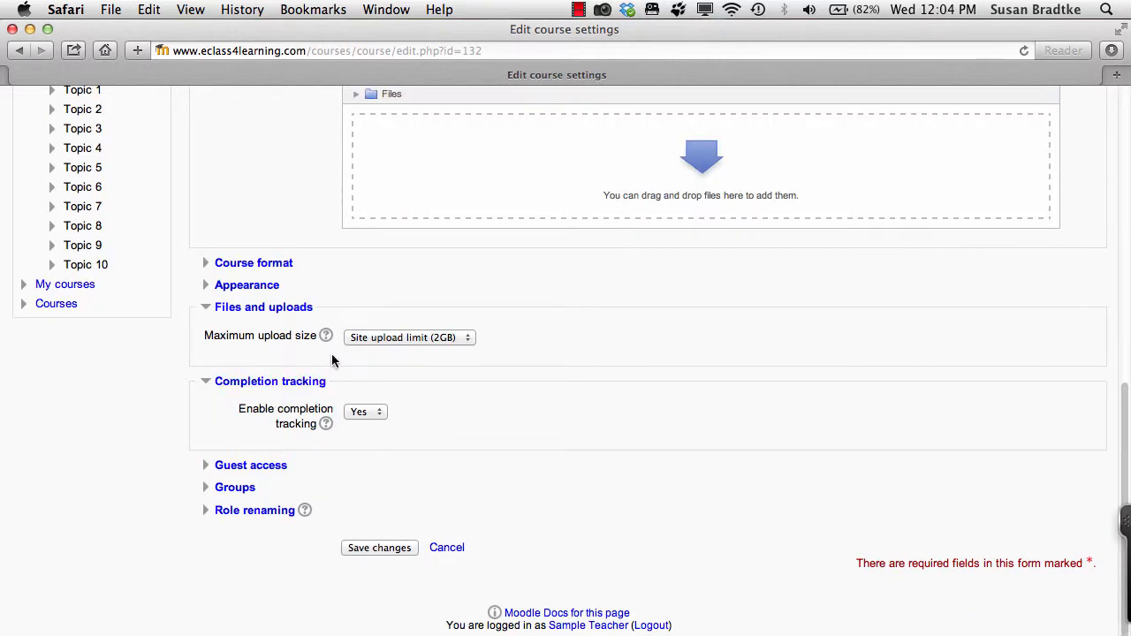
pyautogui.click(381, 414)
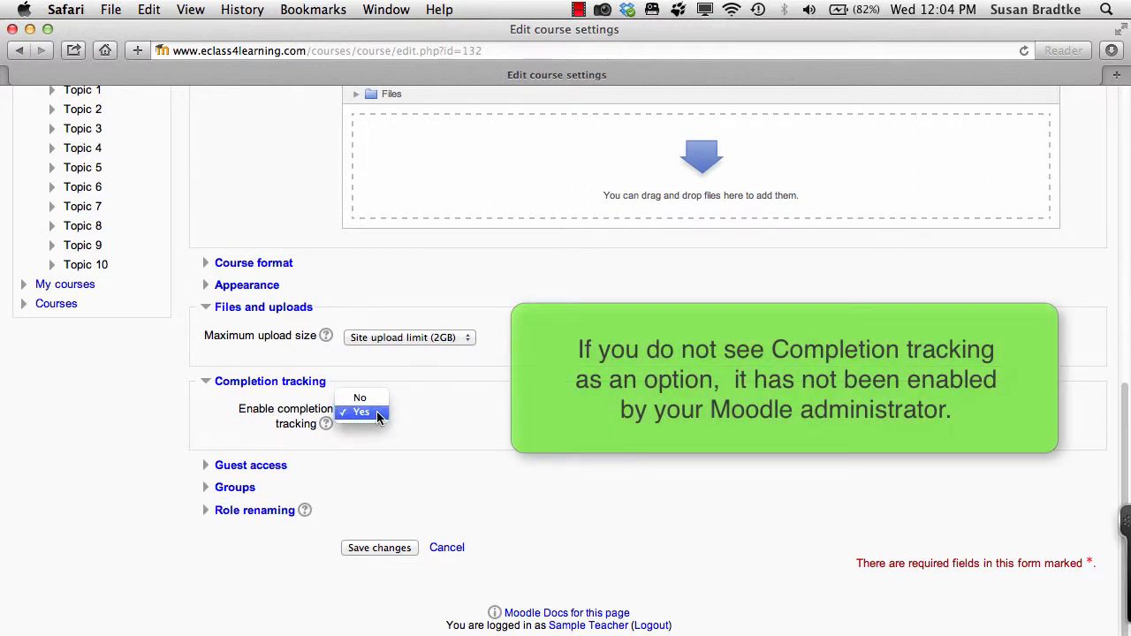
pyautogui.click(379, 413)
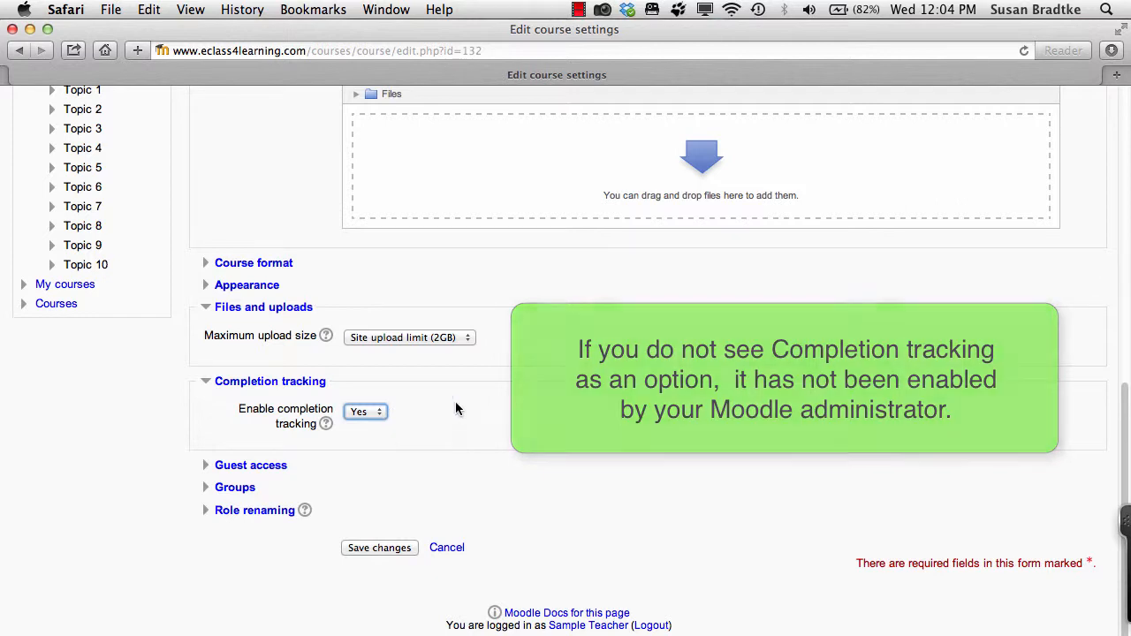
pyautogui.scroll(-1, 384, 457)
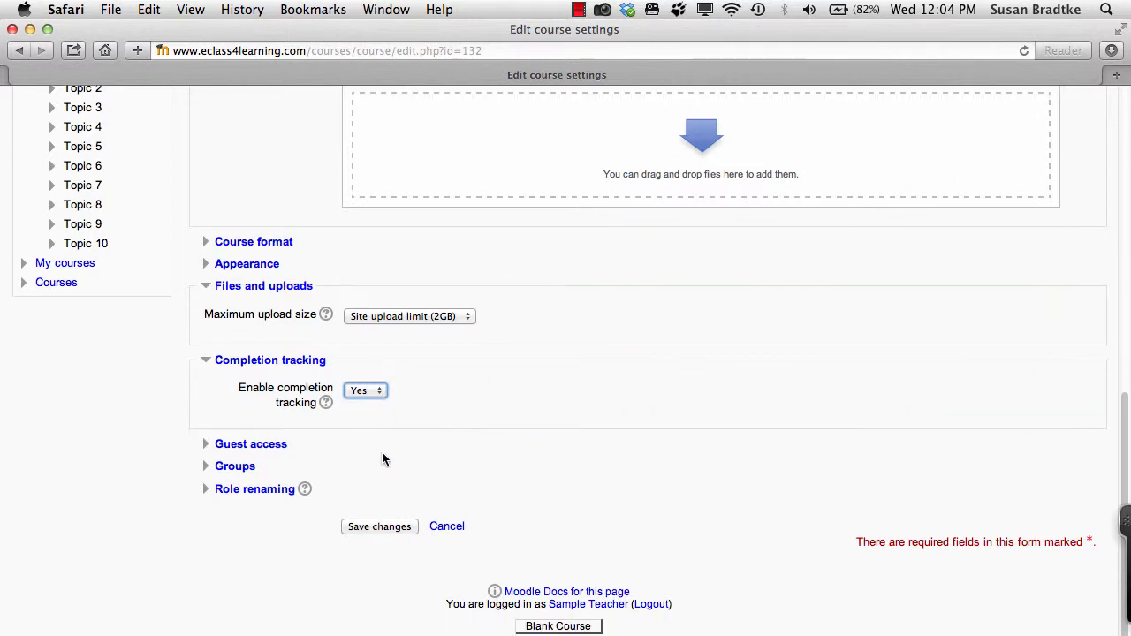
# Expand the Guest access section, try allowing guest access, and set it back to No.
pyautogui.click(205, 448)
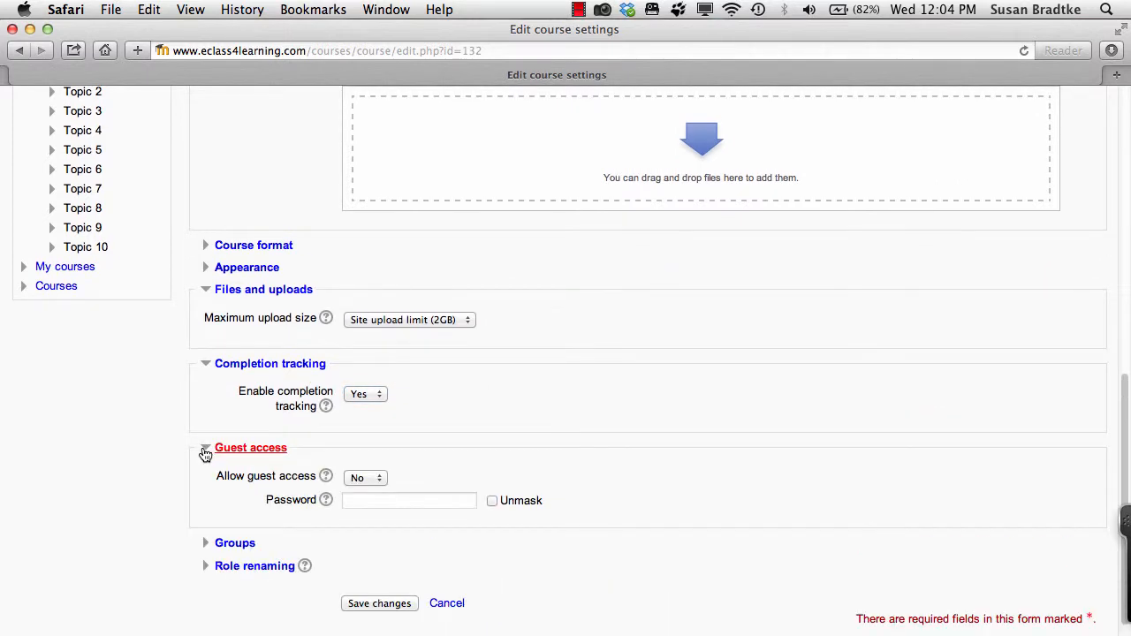
pyautogui.scroll(-3, 253, 397)
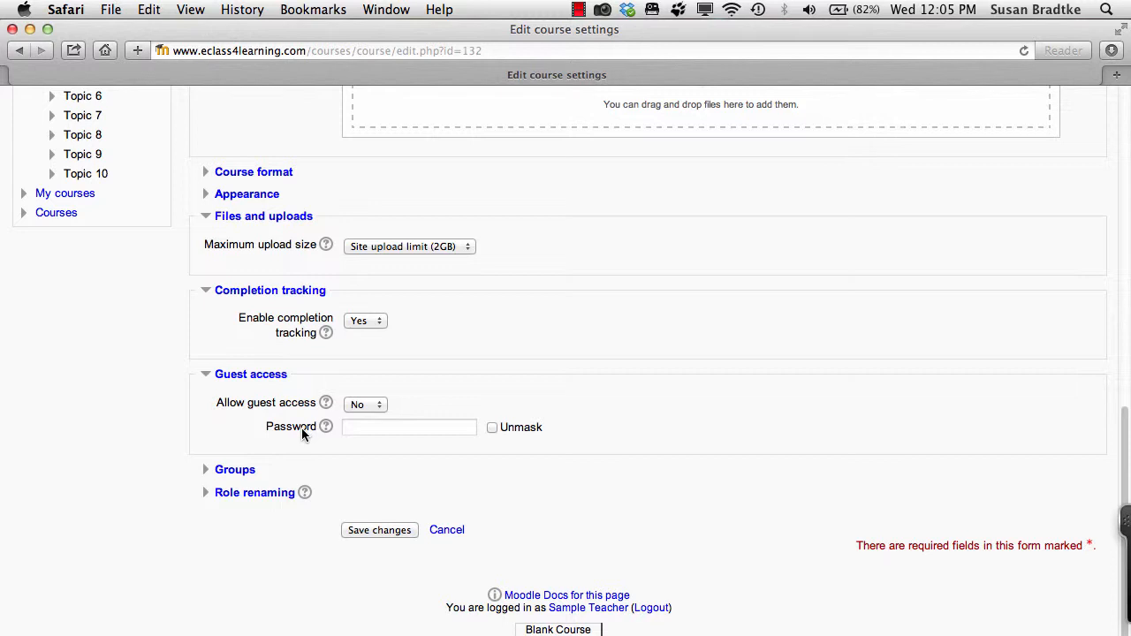
pyautogui.click(375, 406)
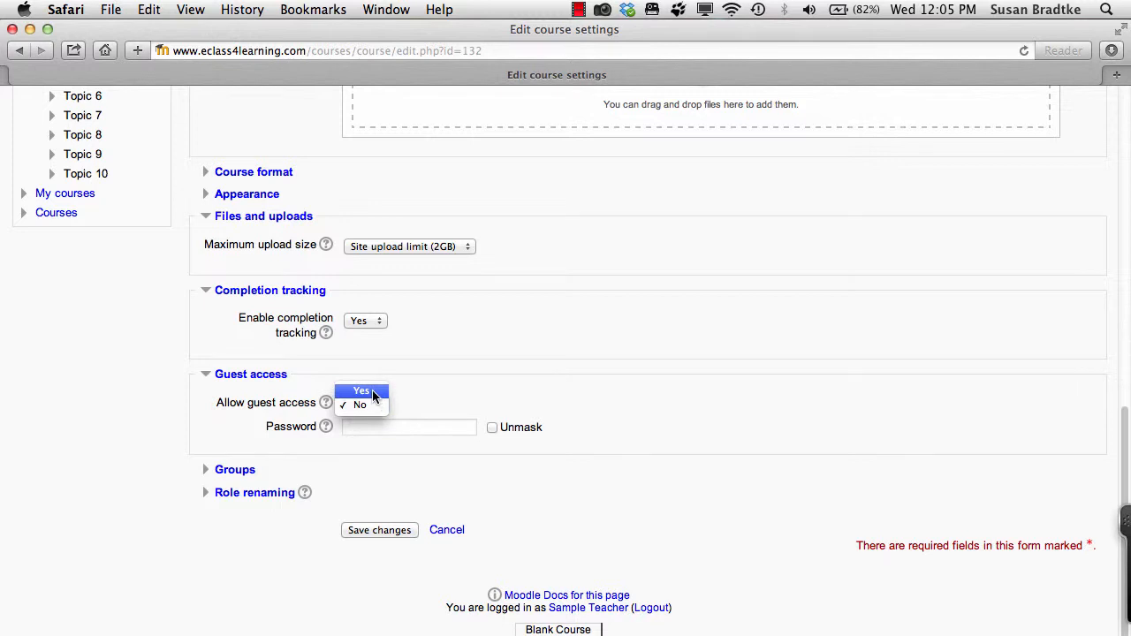
pyautogui.press('Escape')
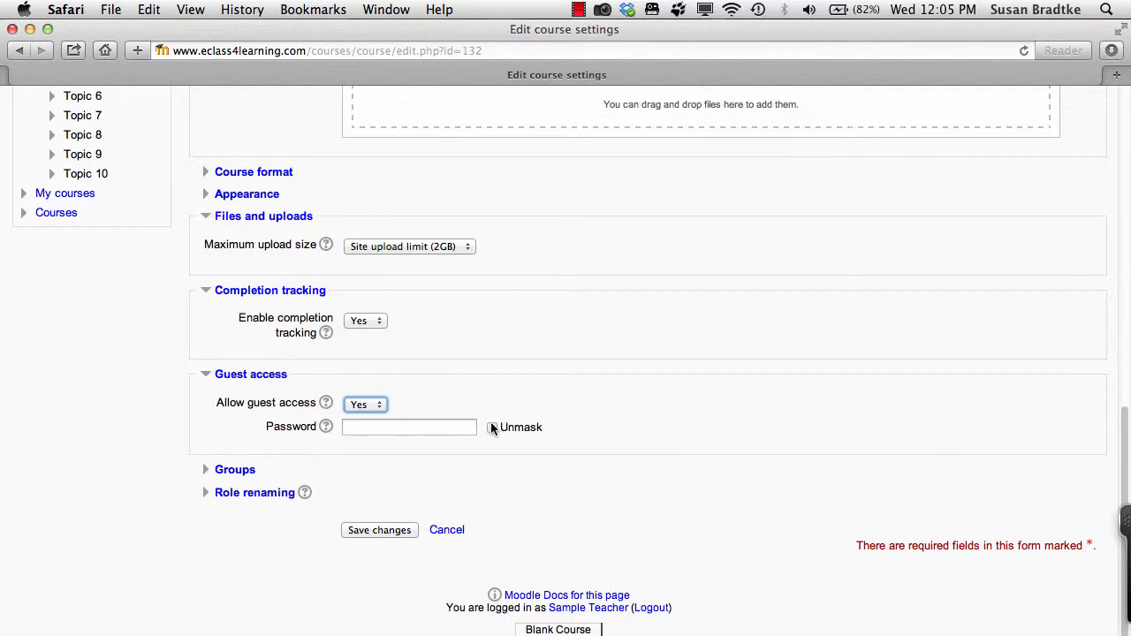
pyautogui.click(372, 406)
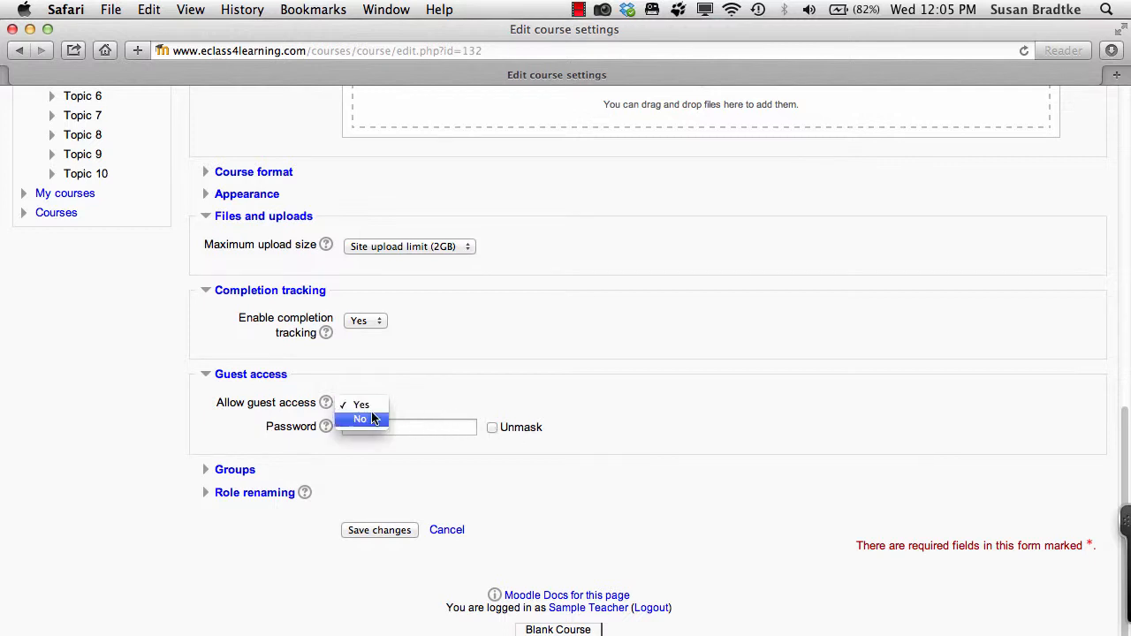
pyautogui.click(373, 419)
# Expand the Groups section and set the group mode to Separate groups.
pyautogui.click(208, 470)
pyautogui.scroll(-1, 405, 504)
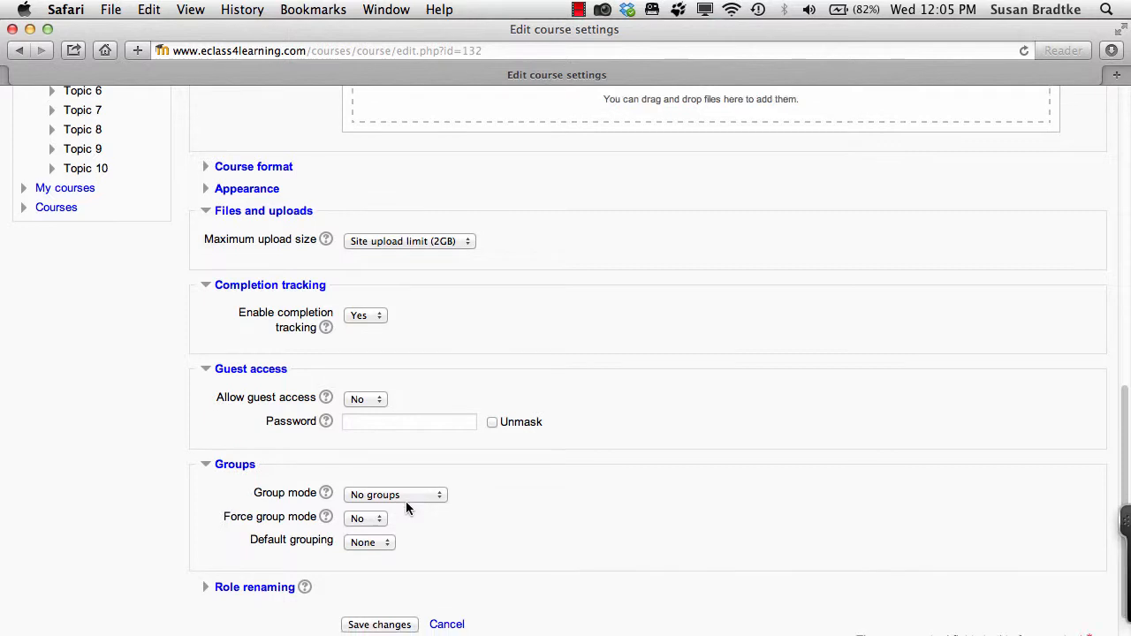
pyautogui.scroll(-3, 405, 502)
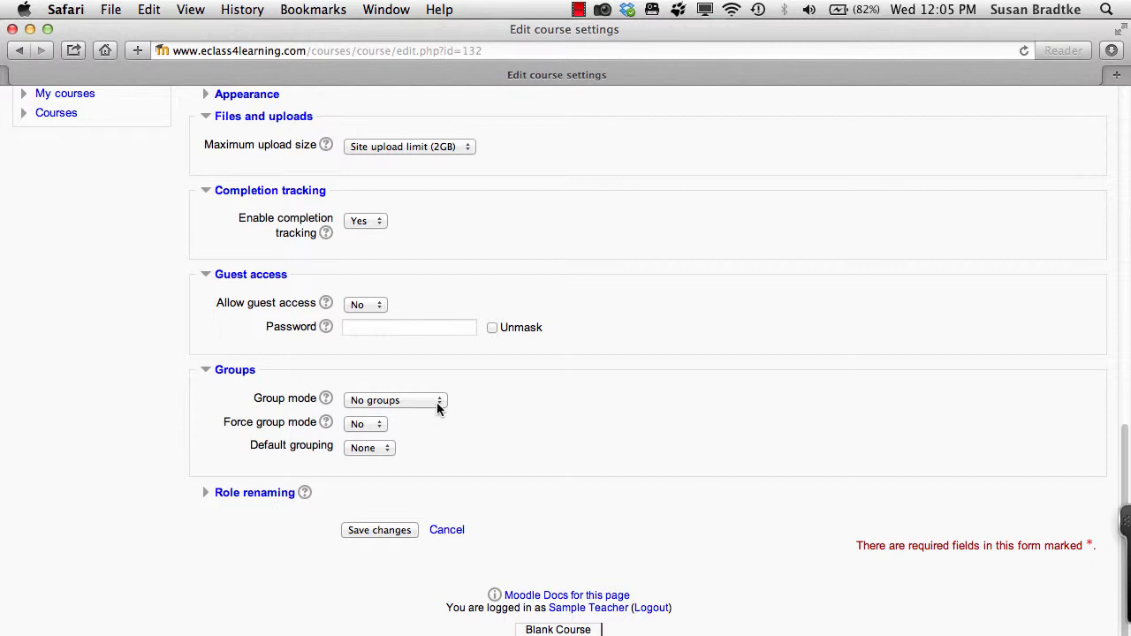
pyautogui.click(438, 405)
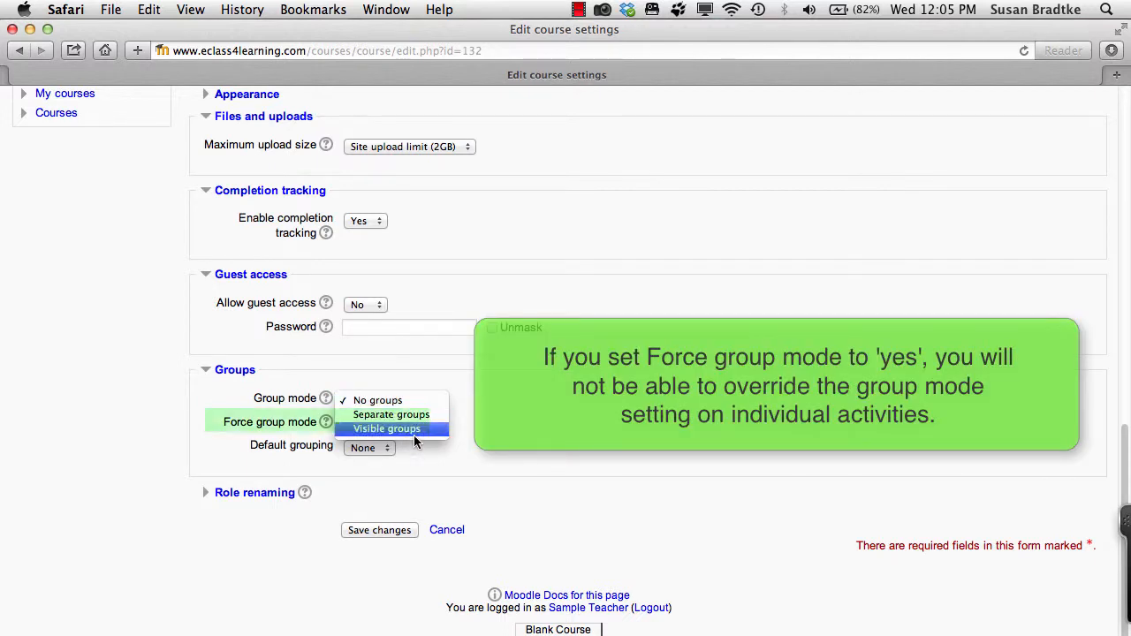
pyautogui.click(423, 415)
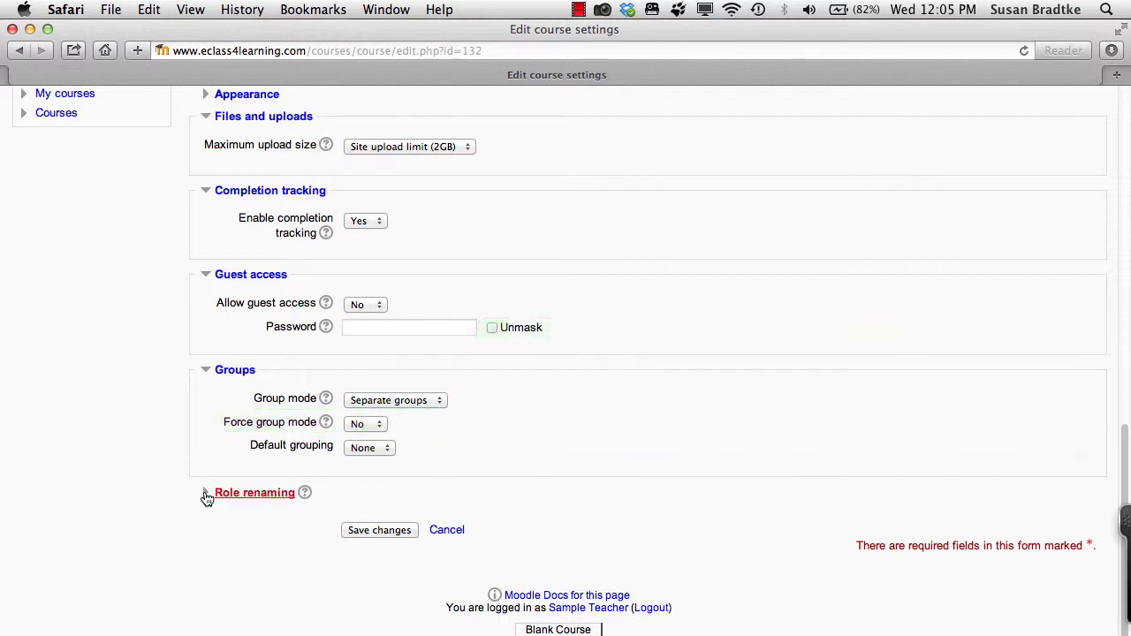
# Expand the Role renaming section to examine its custom role name fields, and collapse it again.
pyautogui.click(205, 493)
pyautogui.scroll(-5, 334, 529)
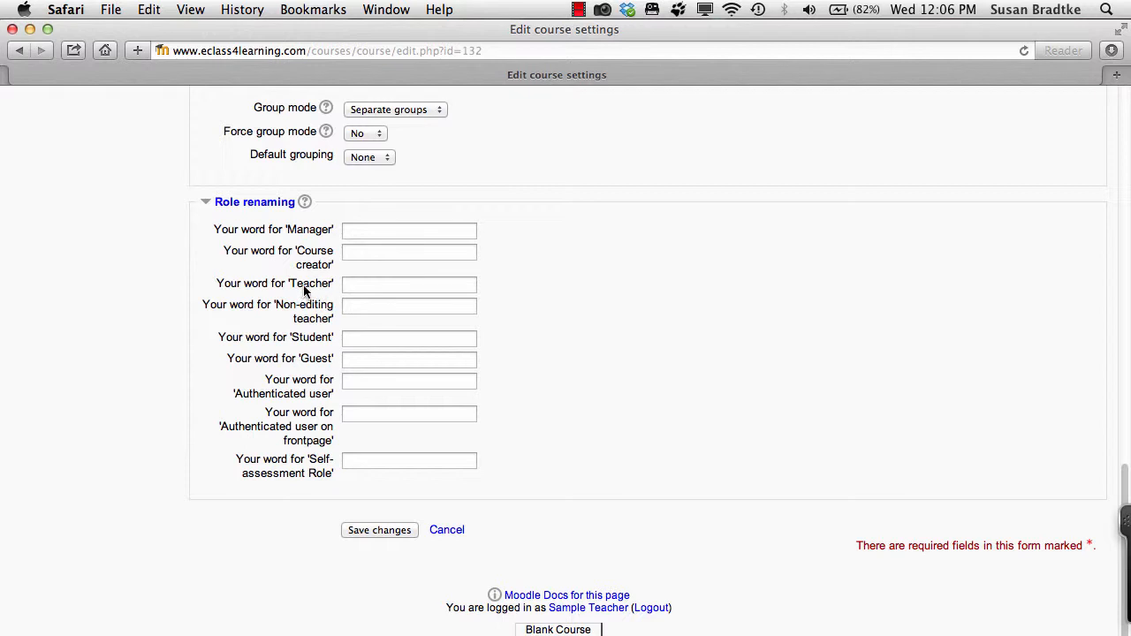
pyautogui.click(208, 205)
# Collapse Files and uploads, check the Appearance settings, and save the course changes.
pyautogui.scroll(4, 413, 464)
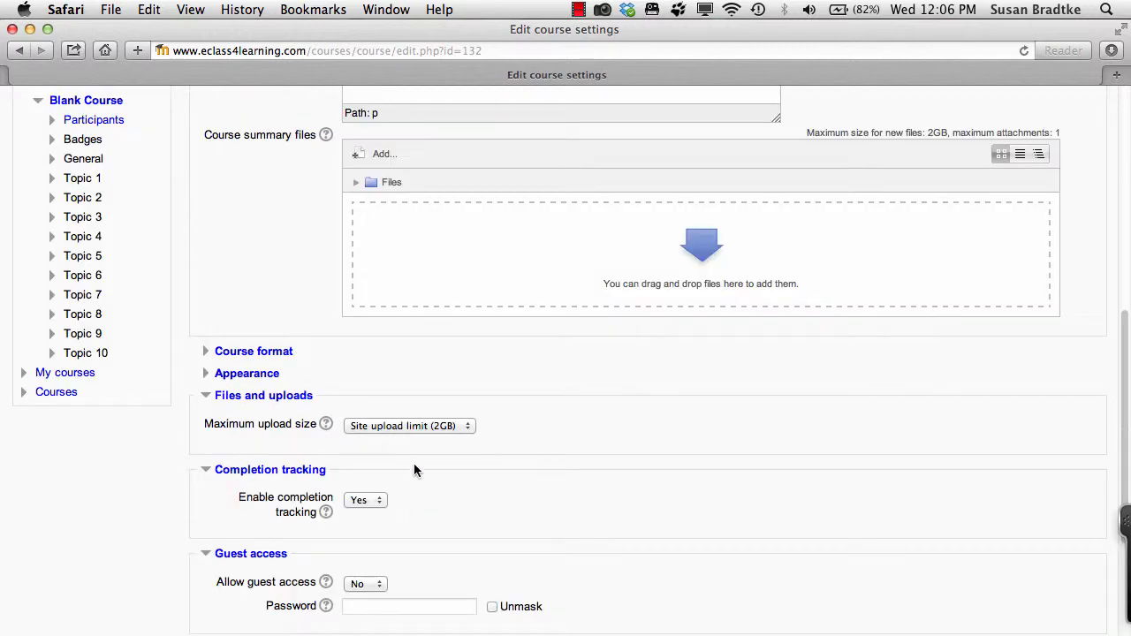
pyautogui.click(257, 396)
pyautogui.scroll(-2, 371, 334)
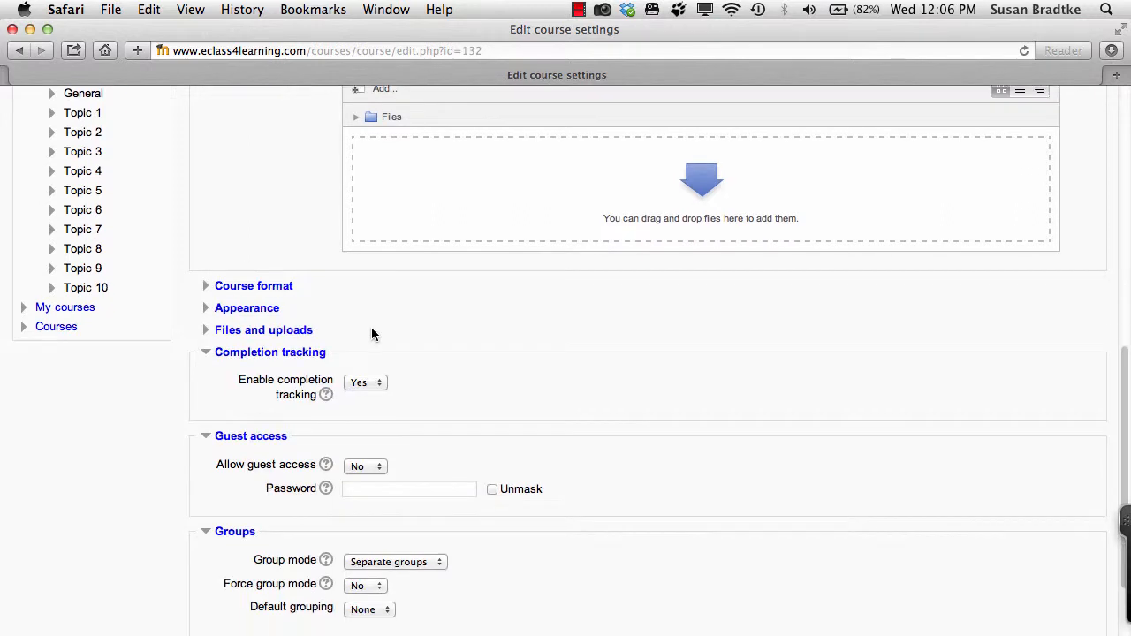
pyautogui.scroll(-2, 356, 331)
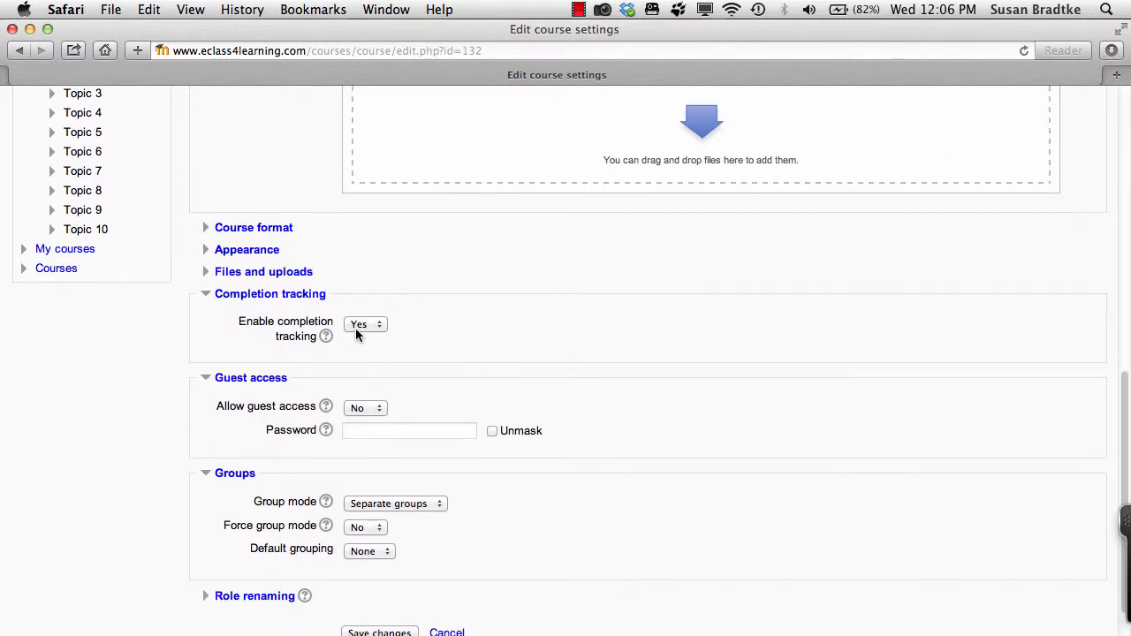
pyautogui.click(212, 253)
pyautogui.scroll(-5, 433, 478)
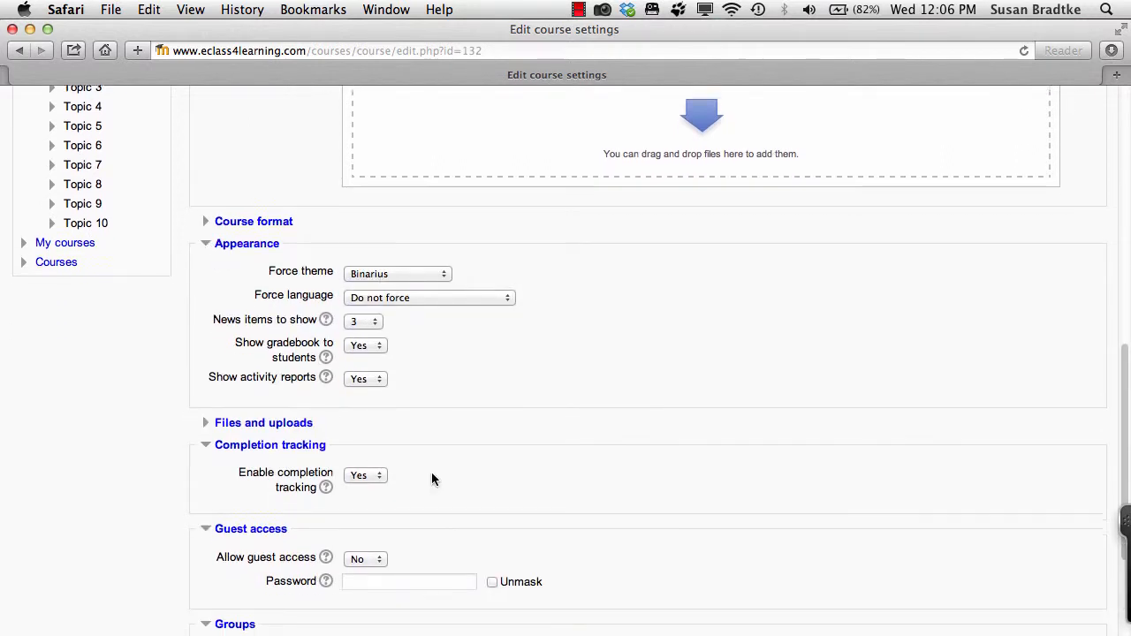
pyautogui.click(379, 547)
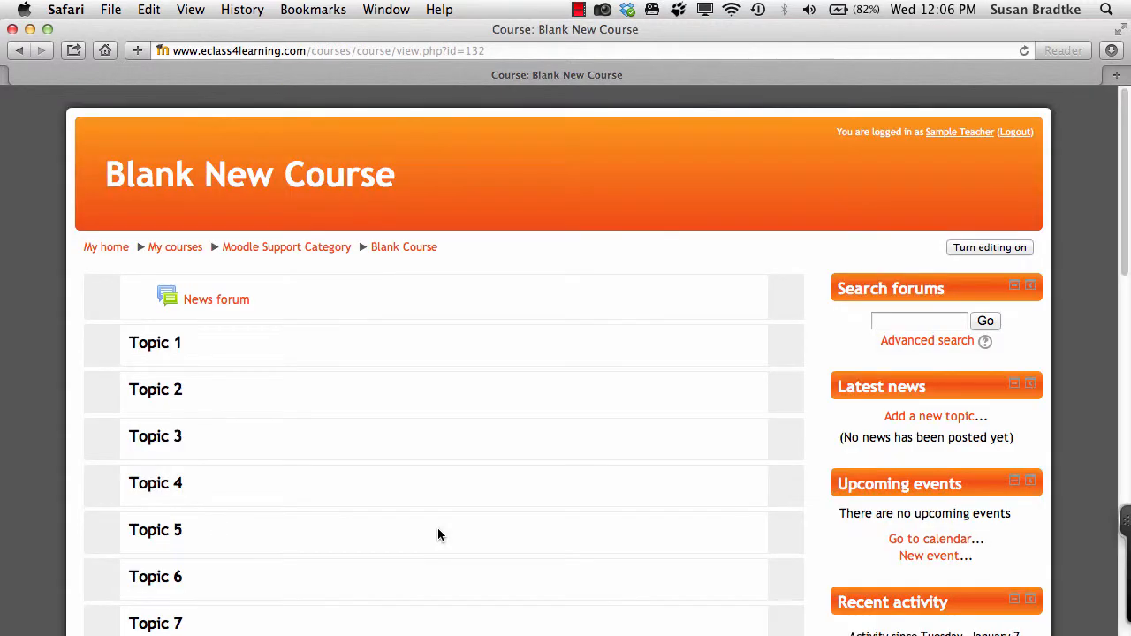
# Examine the course page's topics and side blocks in the newly applied theme.
pyautogui.scroll(-2, 437, 529)
pyautogui.scroll(2, 438, 528)
pyautogui.scroll(-3, 690, 367)
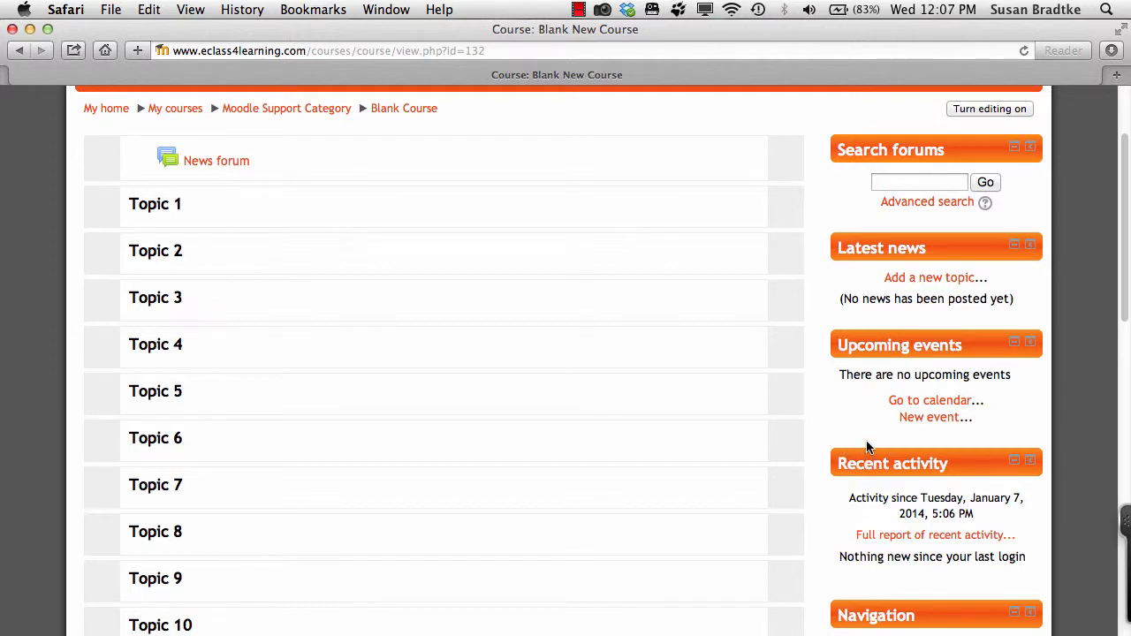
pyautogui.scroll(-1, 867, 446)
pyautogui.scroll(4, 867, 446)
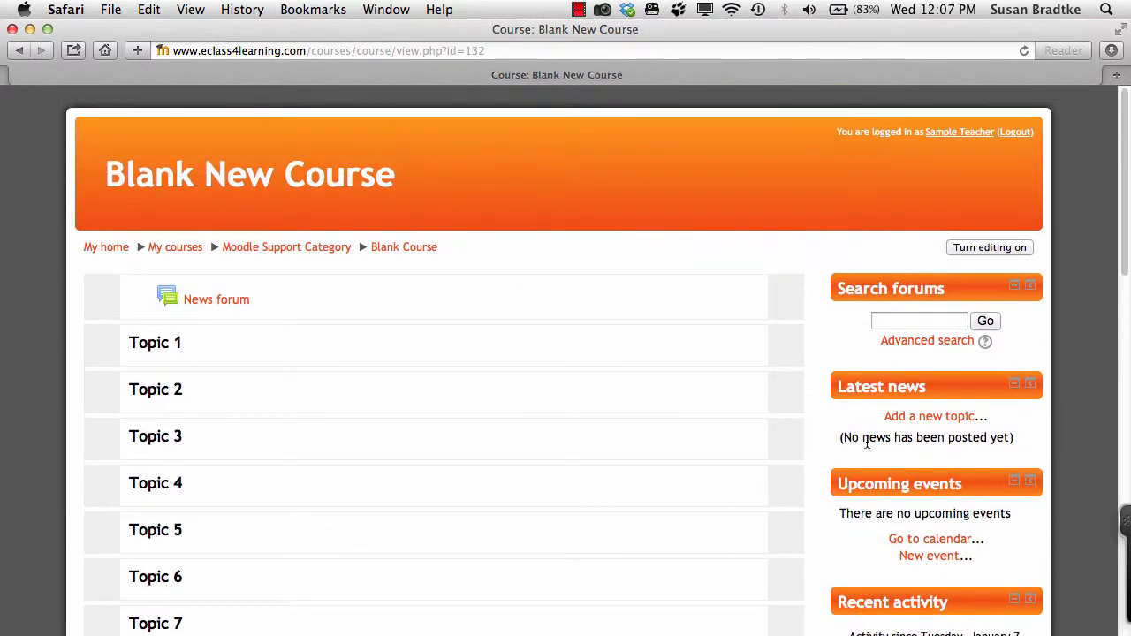
# Reopen the course settings for editing and expand the Appearance section.
pyautogui.scroll(-15, 875, 452)
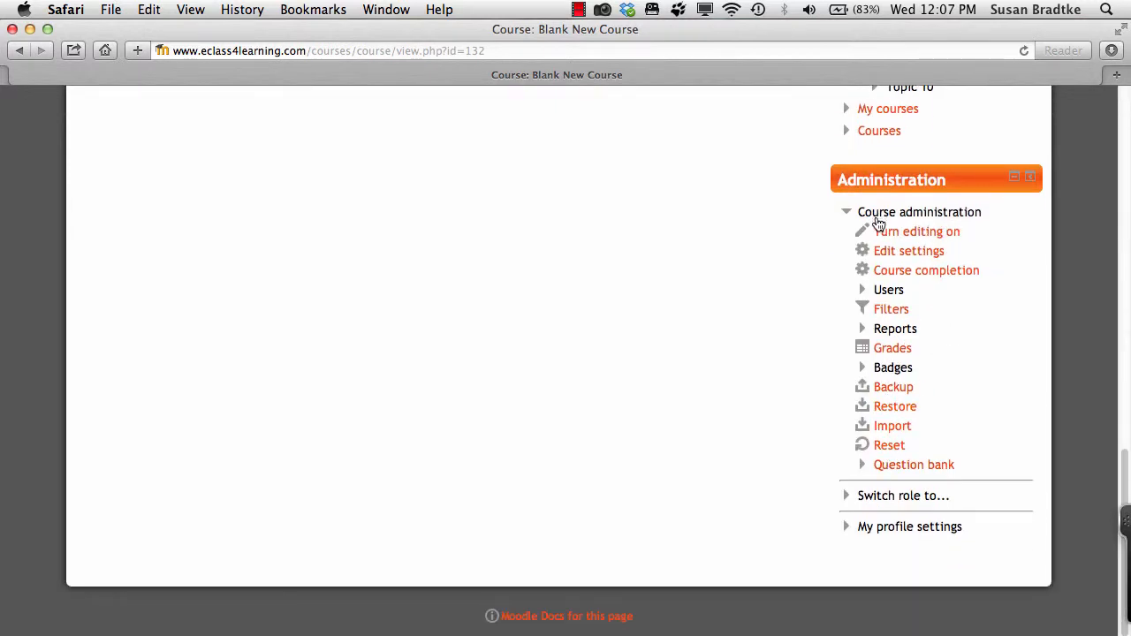
pyautogui.click(888, 259)
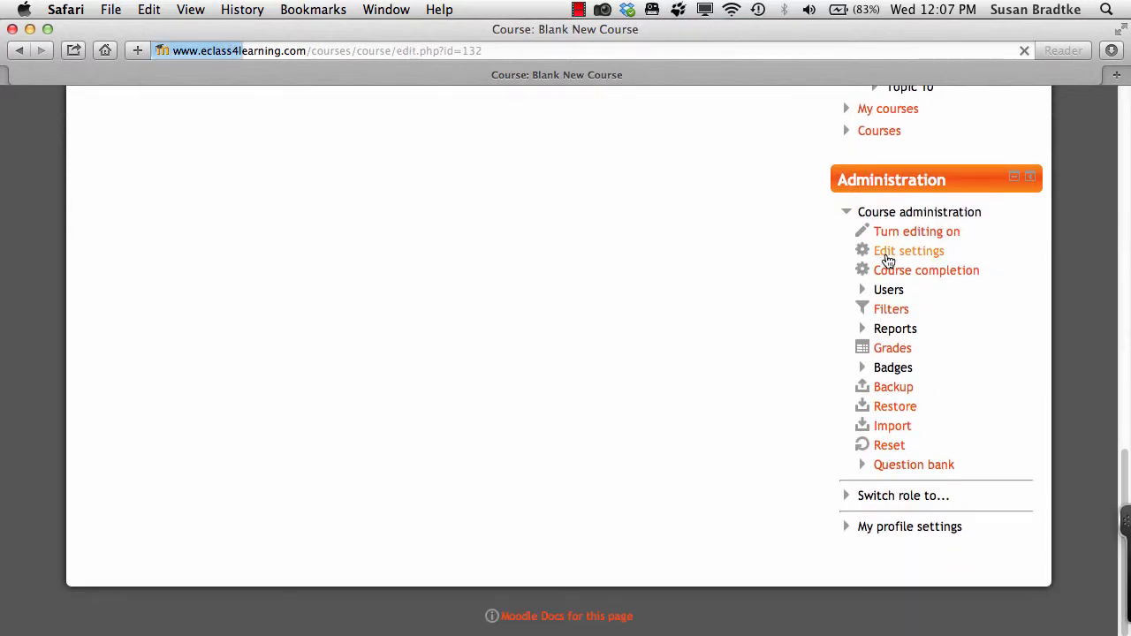
pyautogui.scroll(-15, 184, 424)
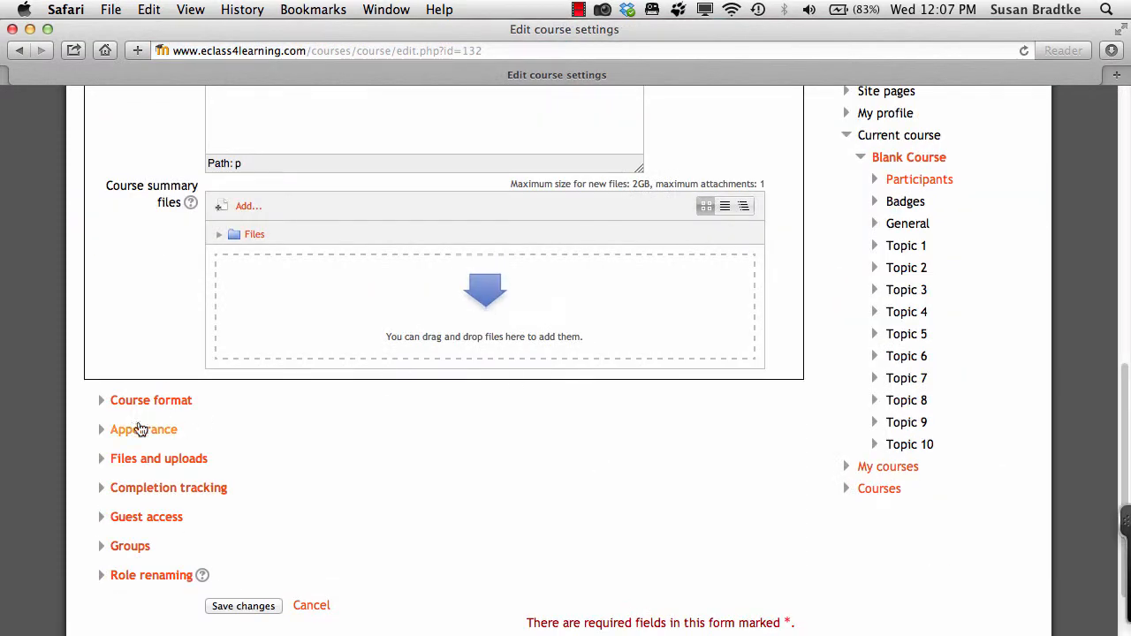
pyautogui.click(105, 431)
pyautogui.scroll(-2, 313, 379)
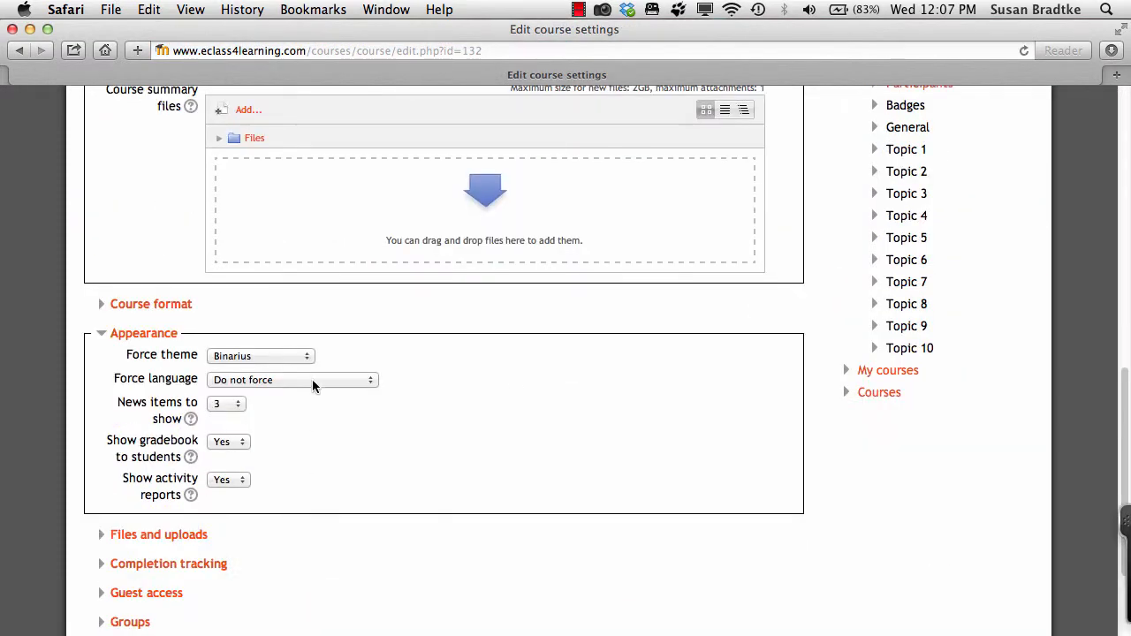
# Set the course's forced theme to Standard and save the changes.
pyautogui.click(300, 354)
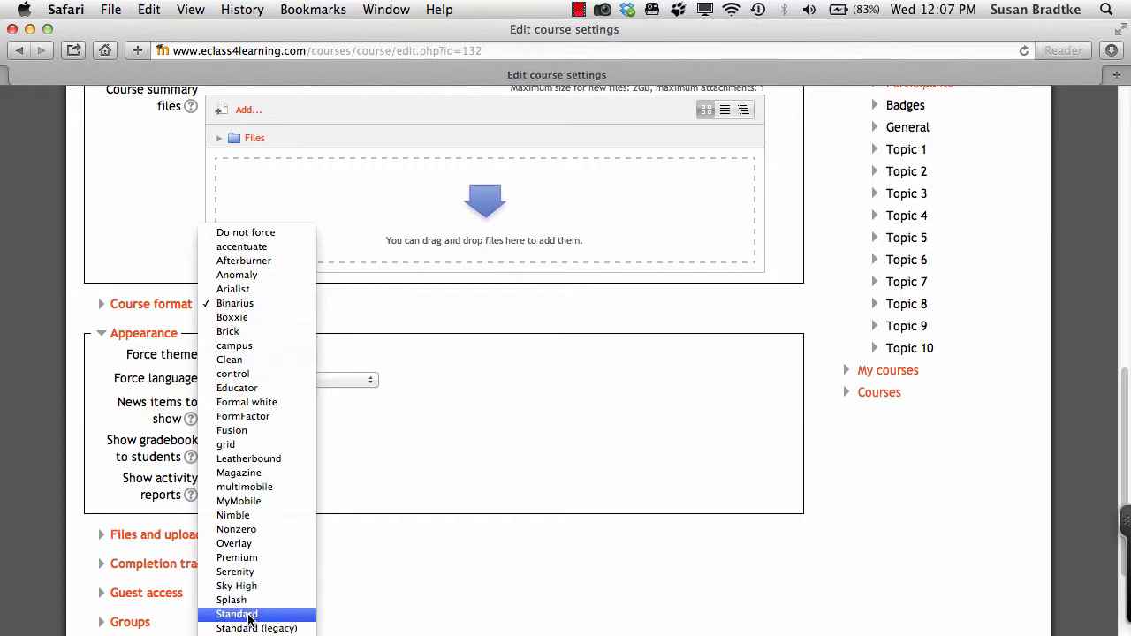
pyautogui.click(249, 616)
pyautogui.scroll(-5, 417, 513)
pyautogui.click(239, 462)
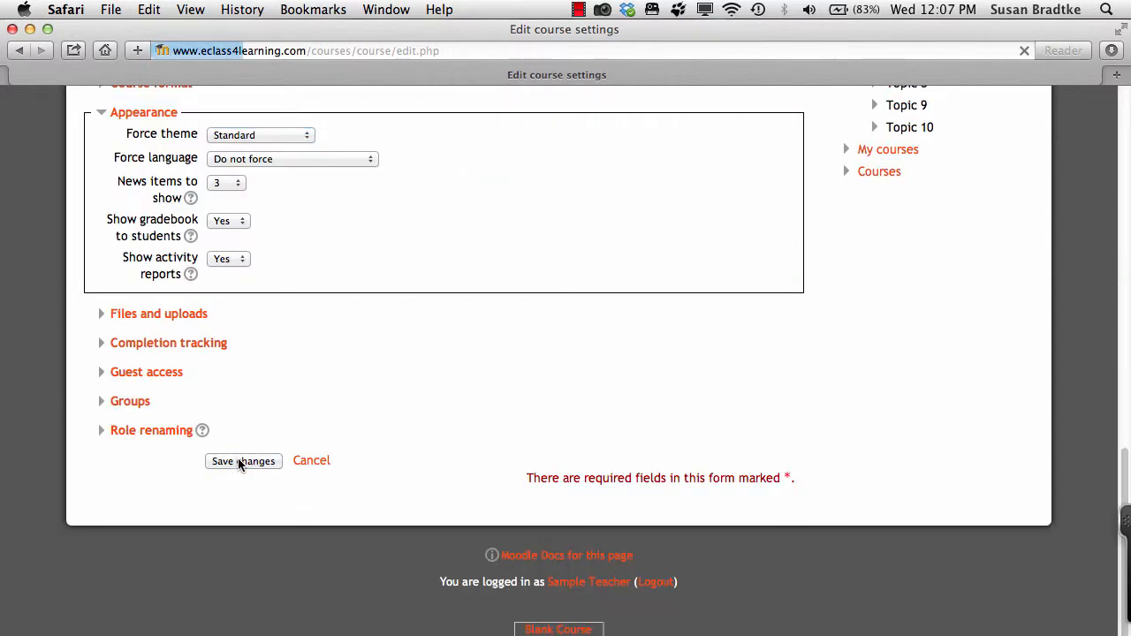